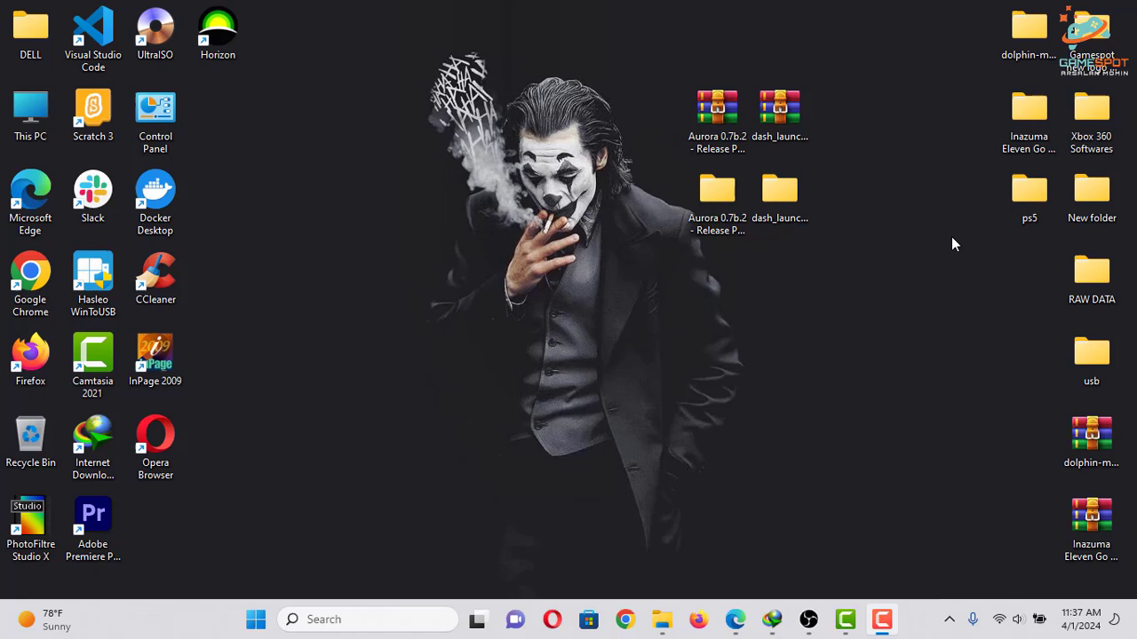
Bring up the Edge window showing Google results for downloading the latest Aurora for Xbox 360
left_click(735, 619)
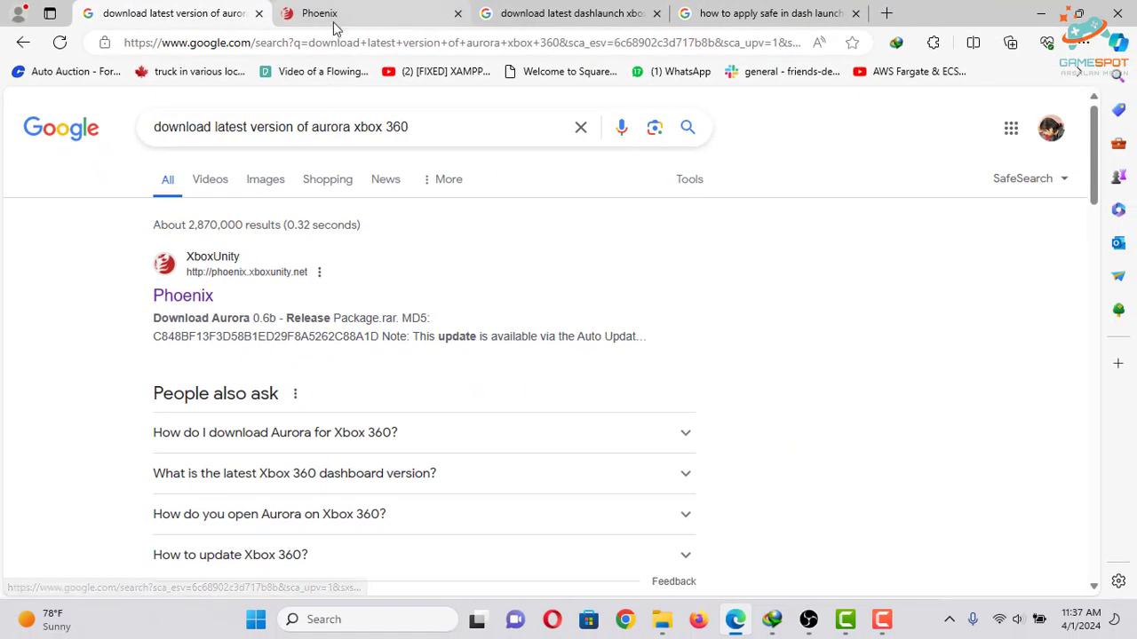
View the Aurora 0.7b.2 Release Package download on the Phoenix page, then return to the desktop
left_click(337, 16)
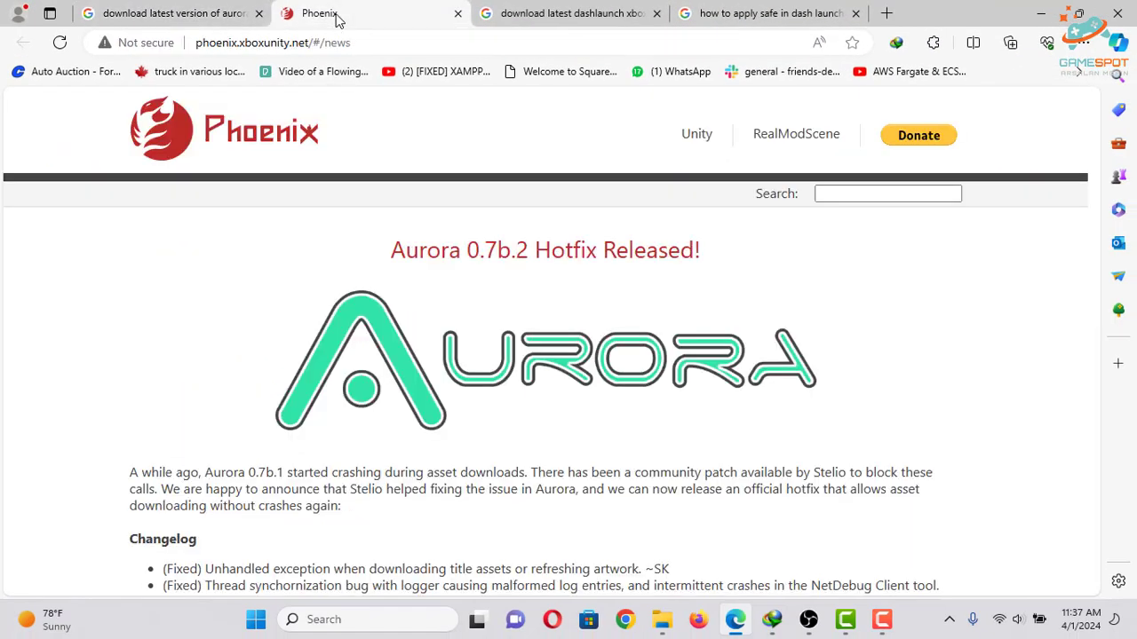
scroll(279, 243, "down", 4)
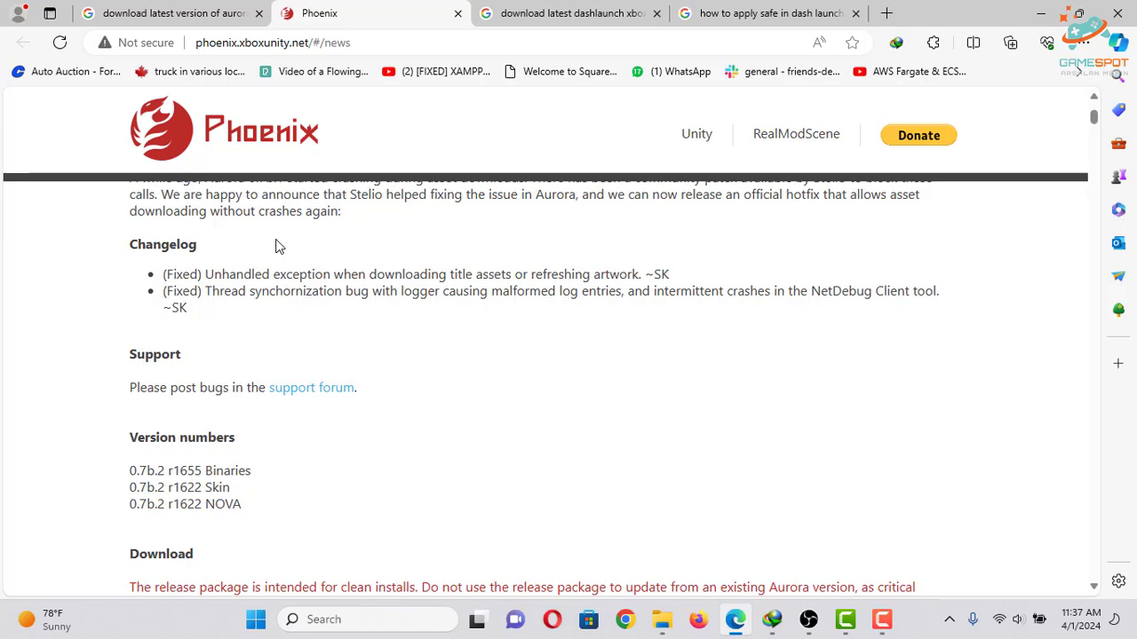
scroll(241, 418, "down", 1)
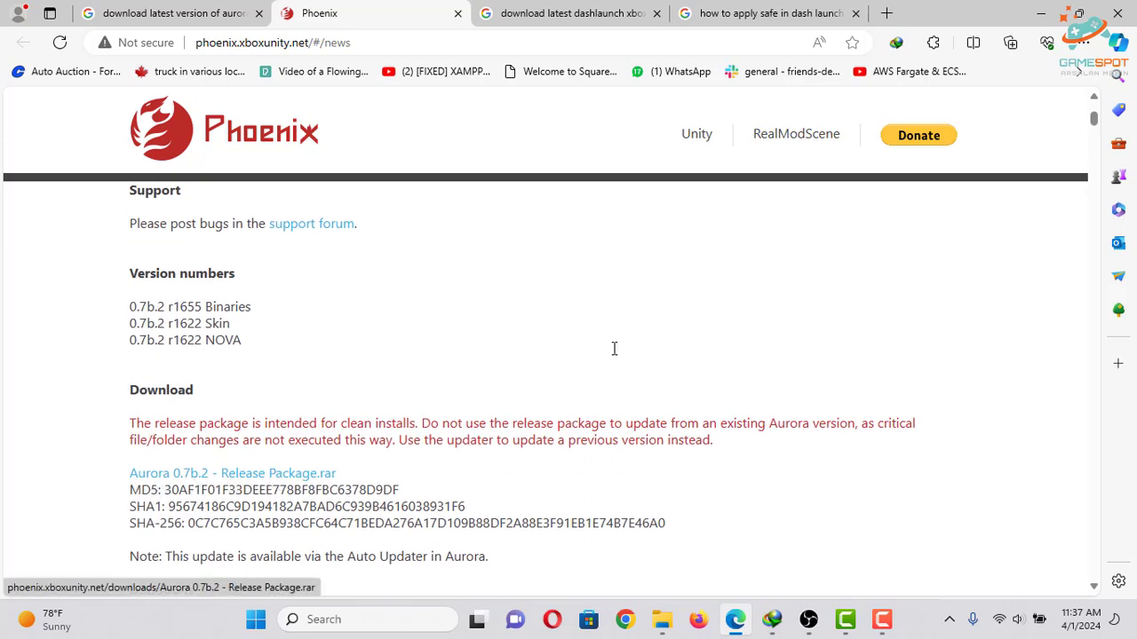
double_click(1028, 18)
key("super+d")
mouse_move(723, 114)
left_mouse_down()
mouse_move(681, 70)
mouse_move(654, 68)
left_mouse_up()
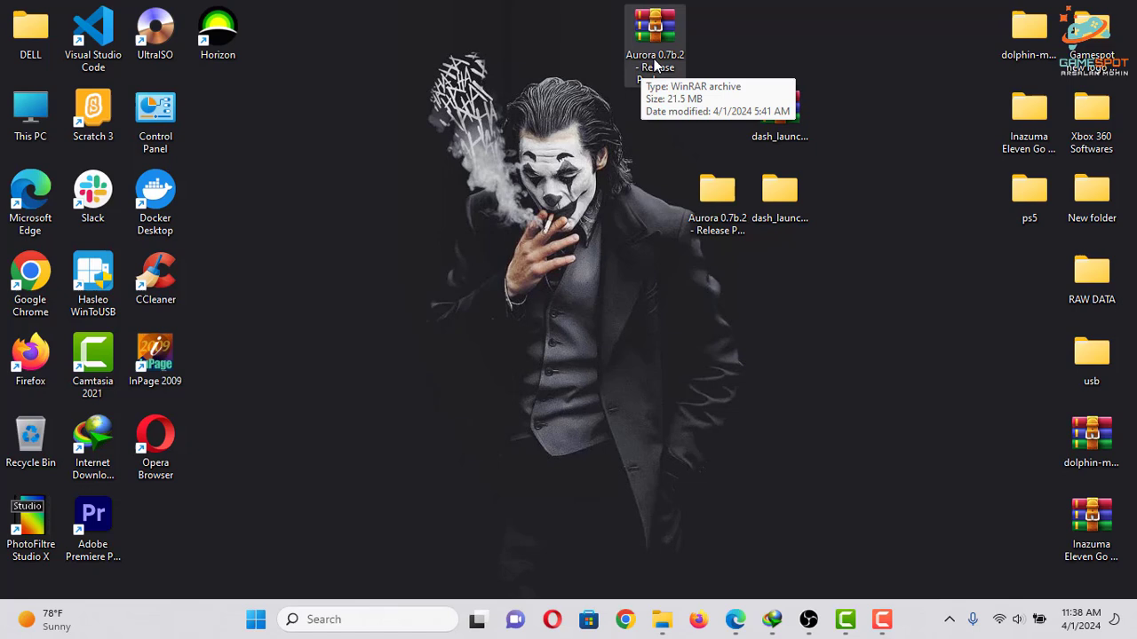
left_click_drag(653, 38, 689, 81)
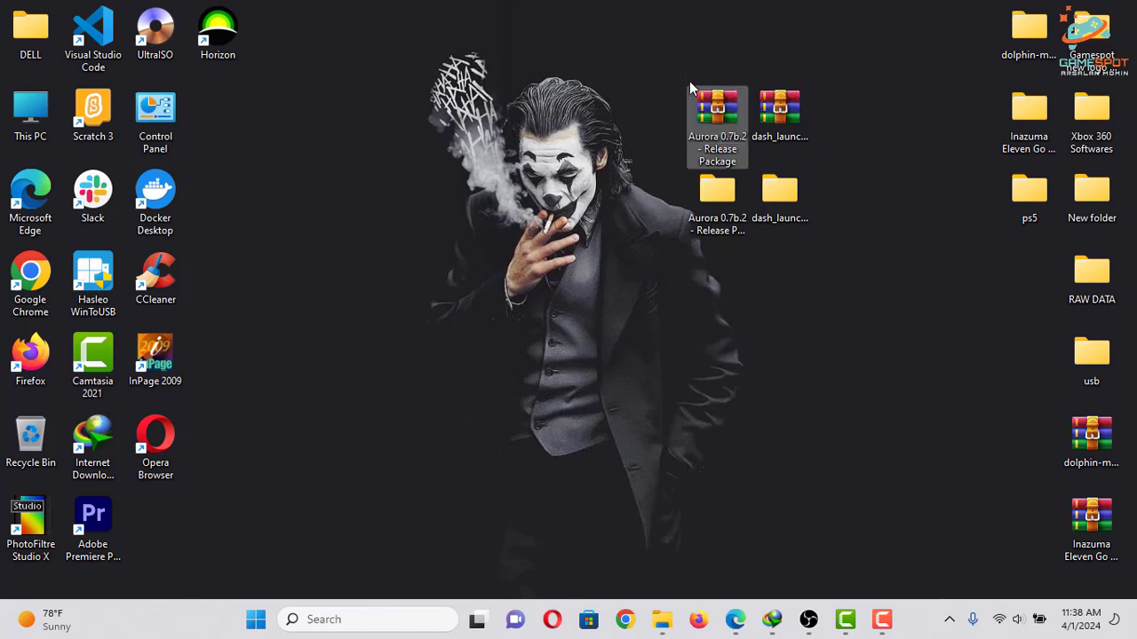
left_click(596, 188)
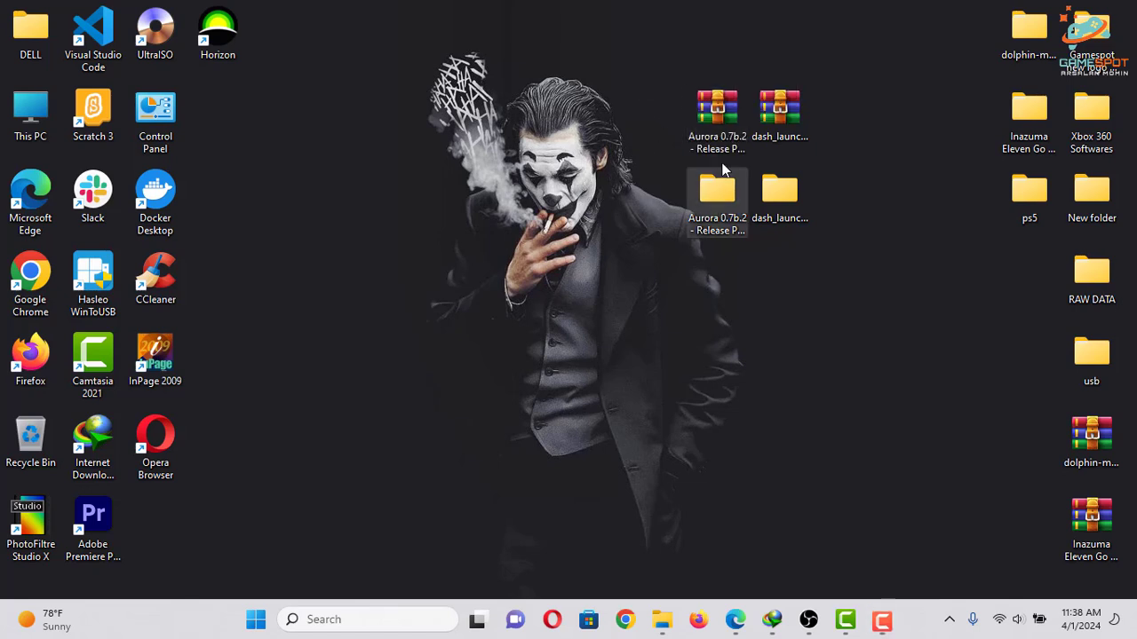
right_click(712, 128)
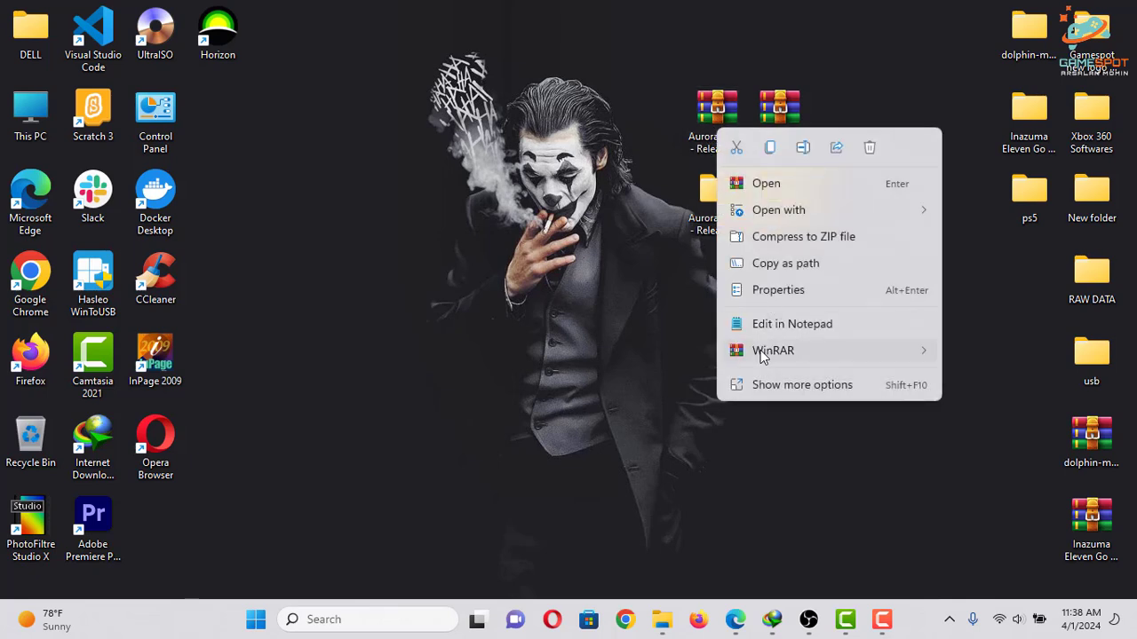
mouse_move(765, 354)
left_click(609, 269)
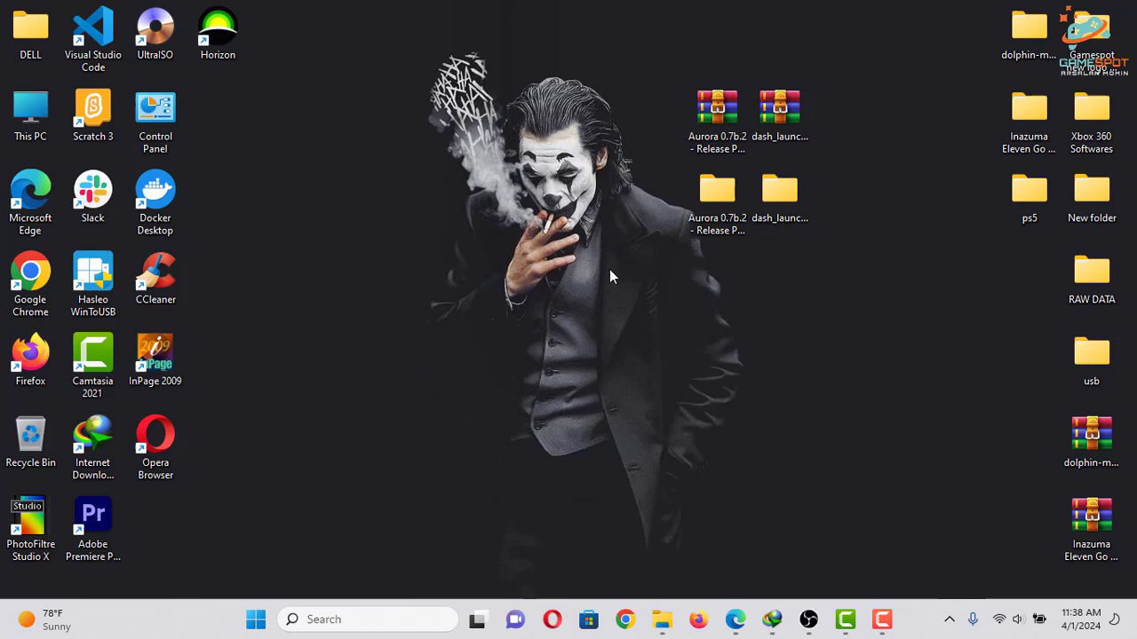
left_click(716, 115)
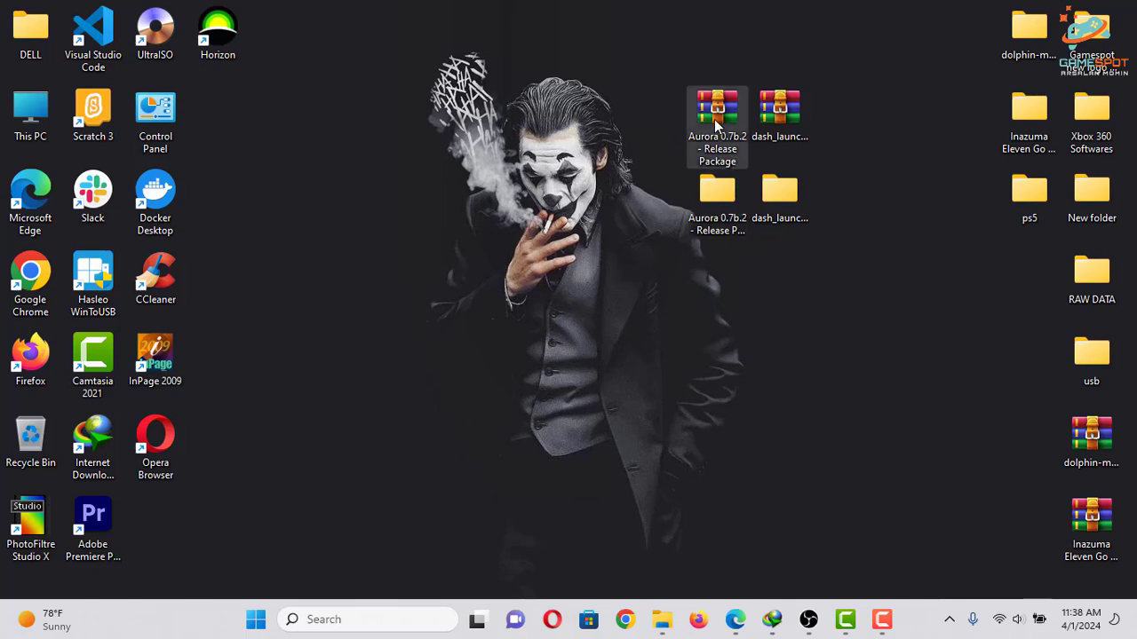
left_click(715, 195)
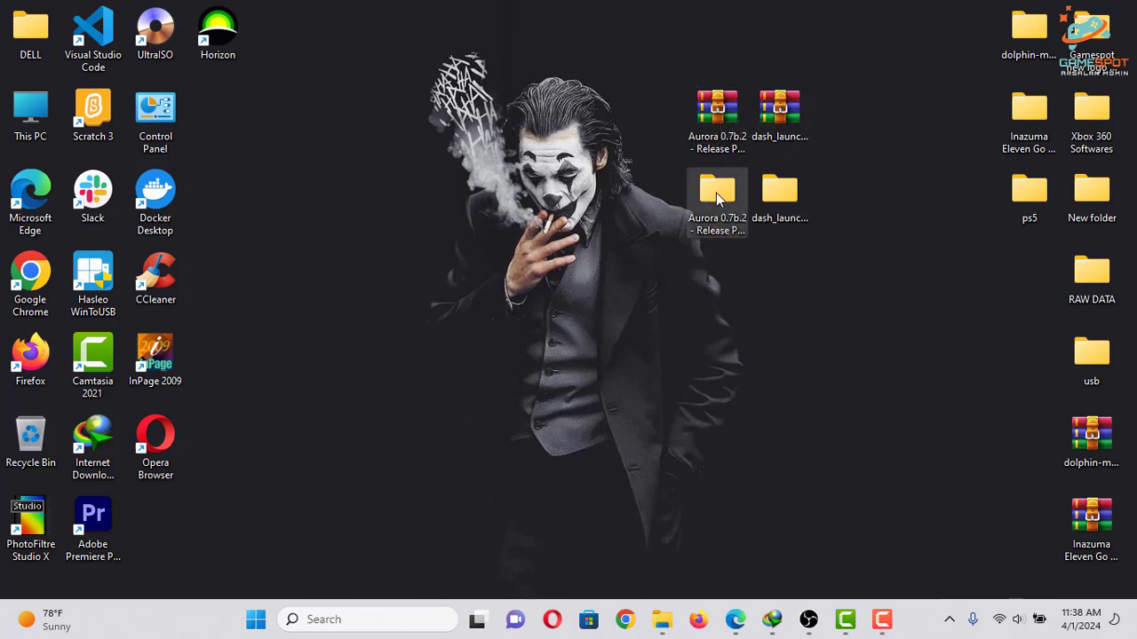
double_click(716, 193)
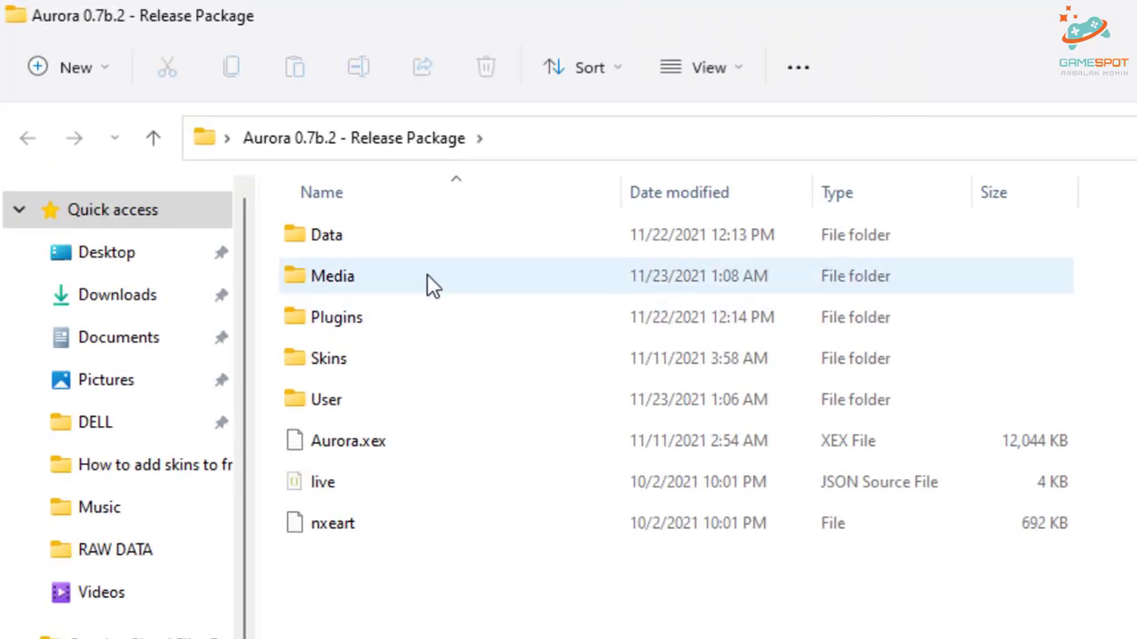
left_click(355, 474)
Close the Aurora folder, view the Digiex Dash Launch 3.21 thread, then return to the desktop
key("alt+F4")
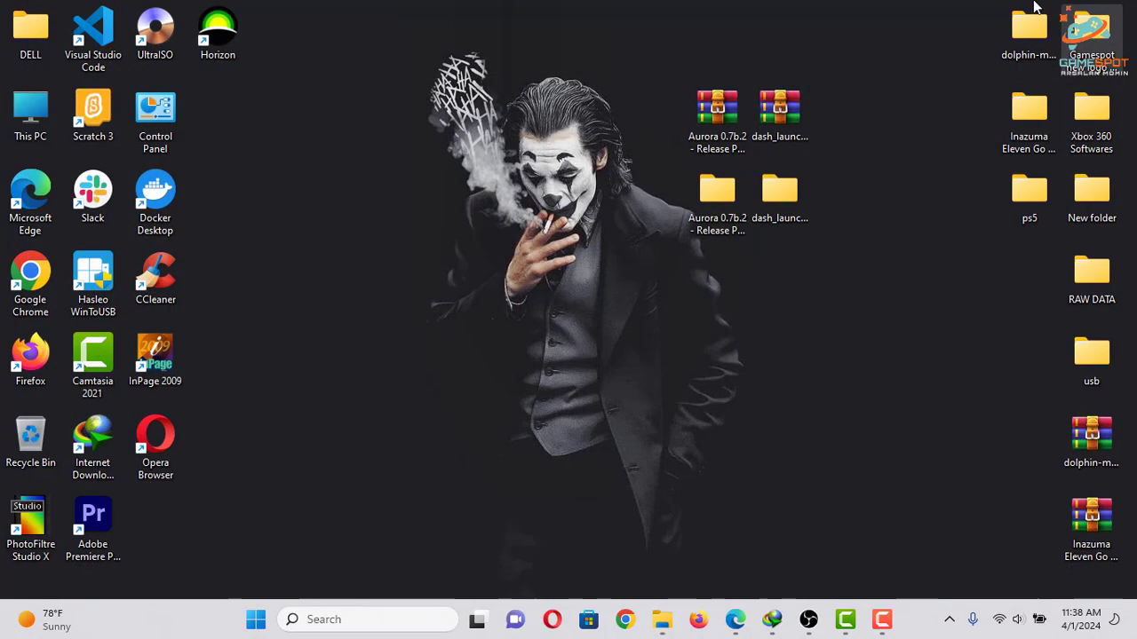
left_click(735, 619)
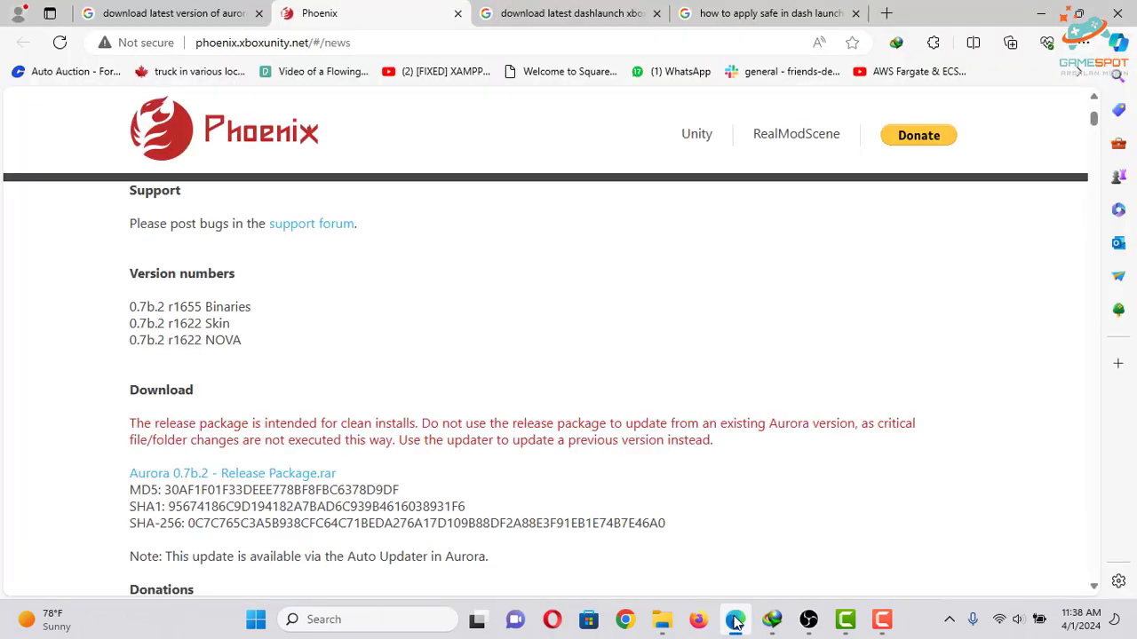
left_click(551, 13)
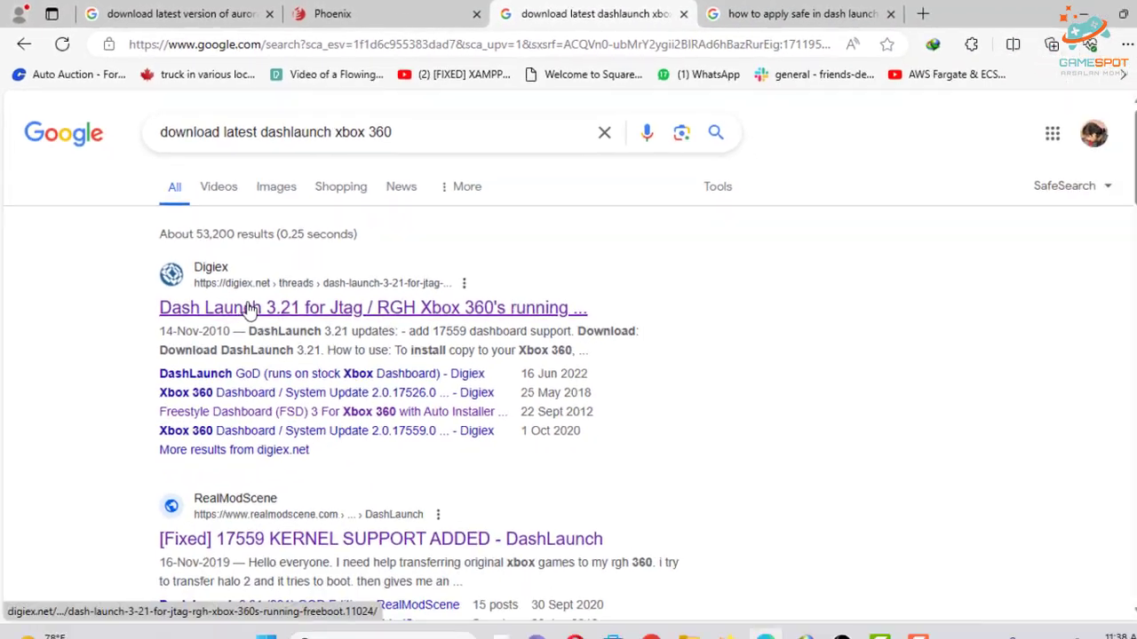
left_click(251, 308)
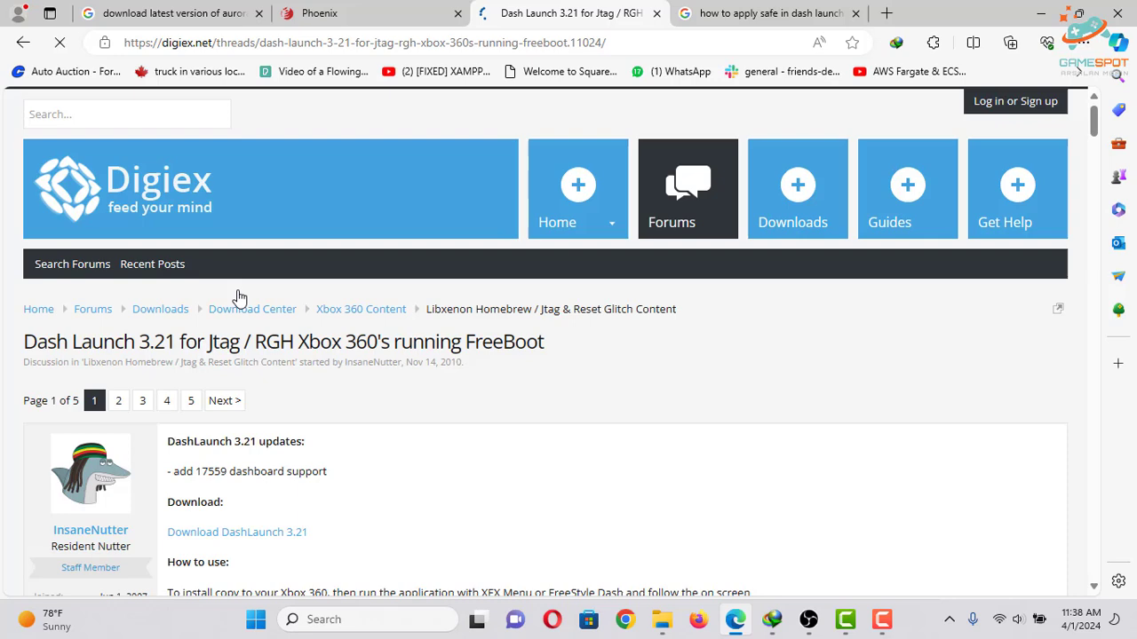
scroll(332, 332, "down", 3)
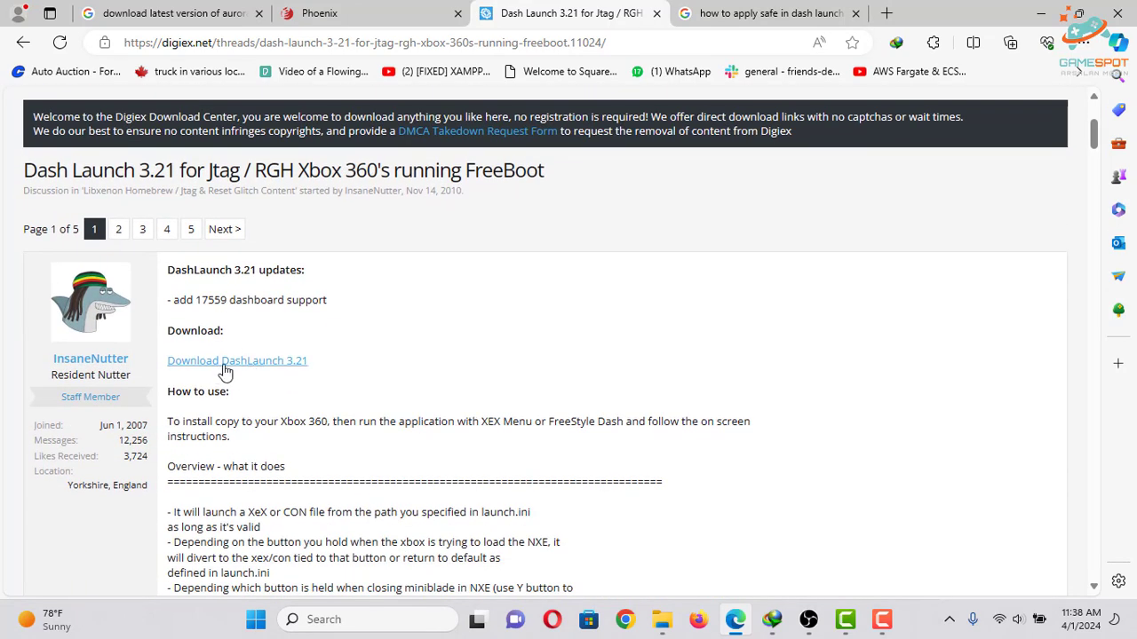
left_click(1041, 13)
left_click(782, 114)
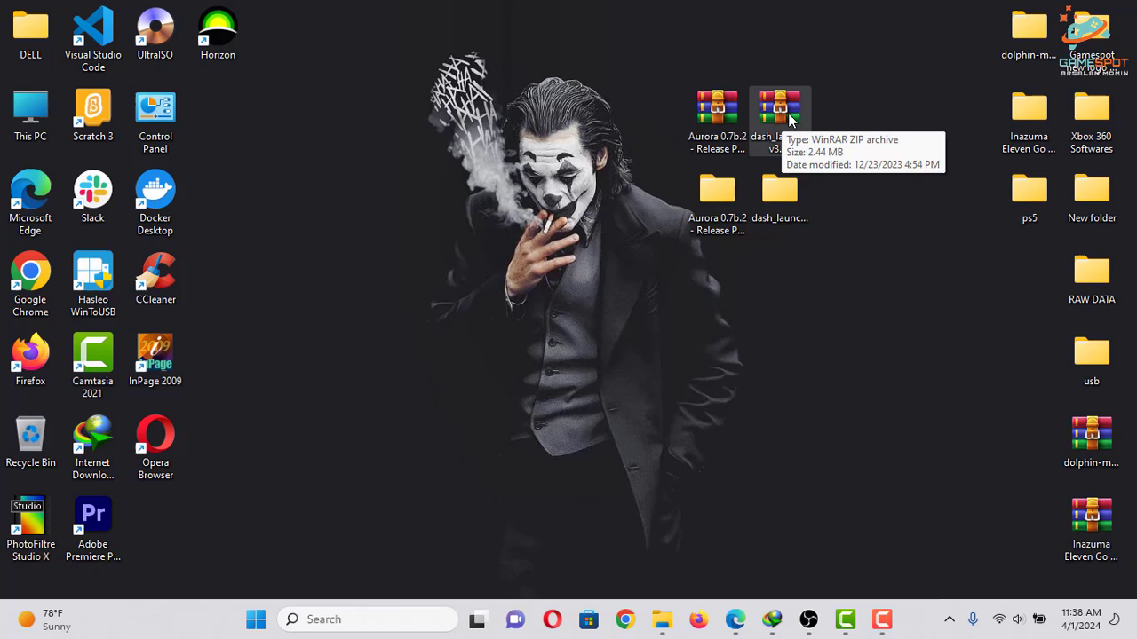
Open the extracted dash_launch_v3.21 folder from the desktop
left_click(805, 217)
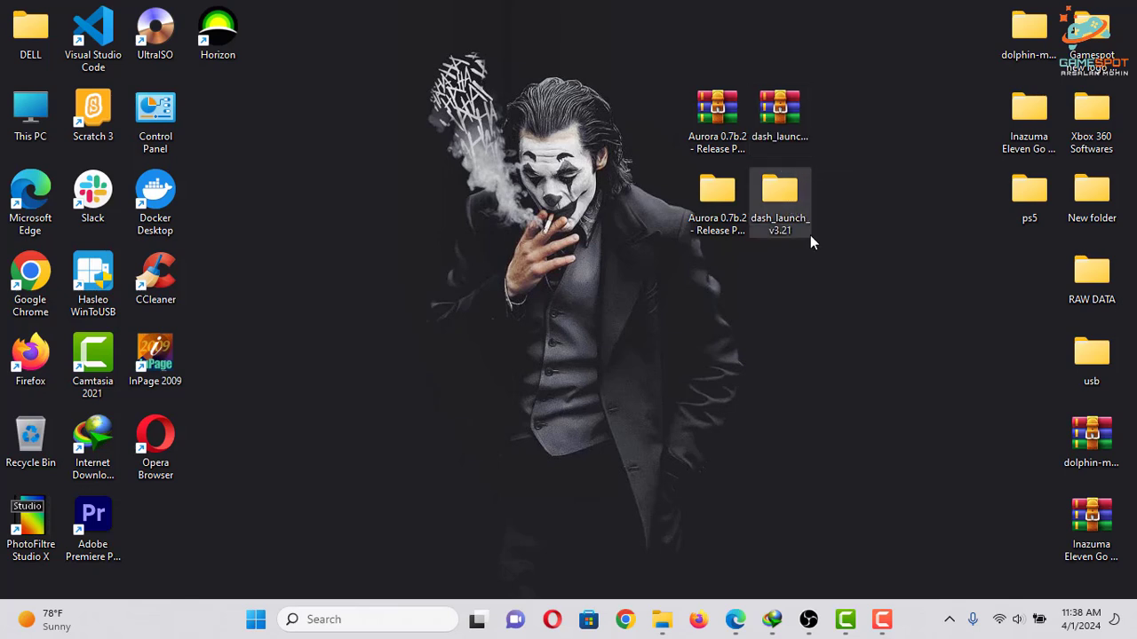
double_click(783, 195)
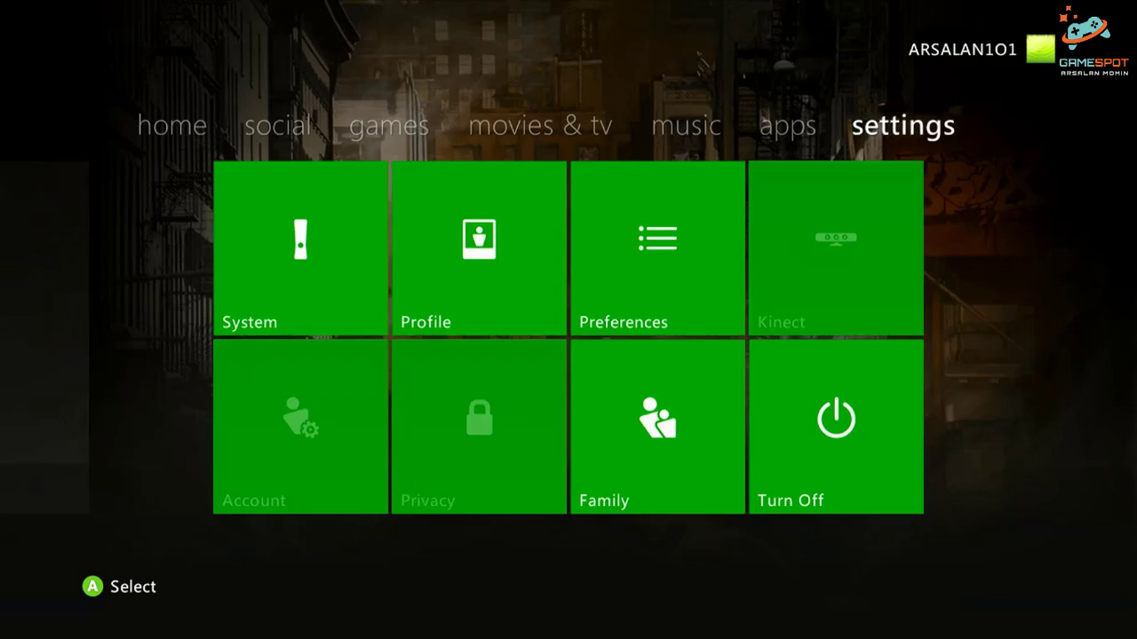
Format the USB Storage Device under System > Storage, then back out to the settings tab
key("Return")
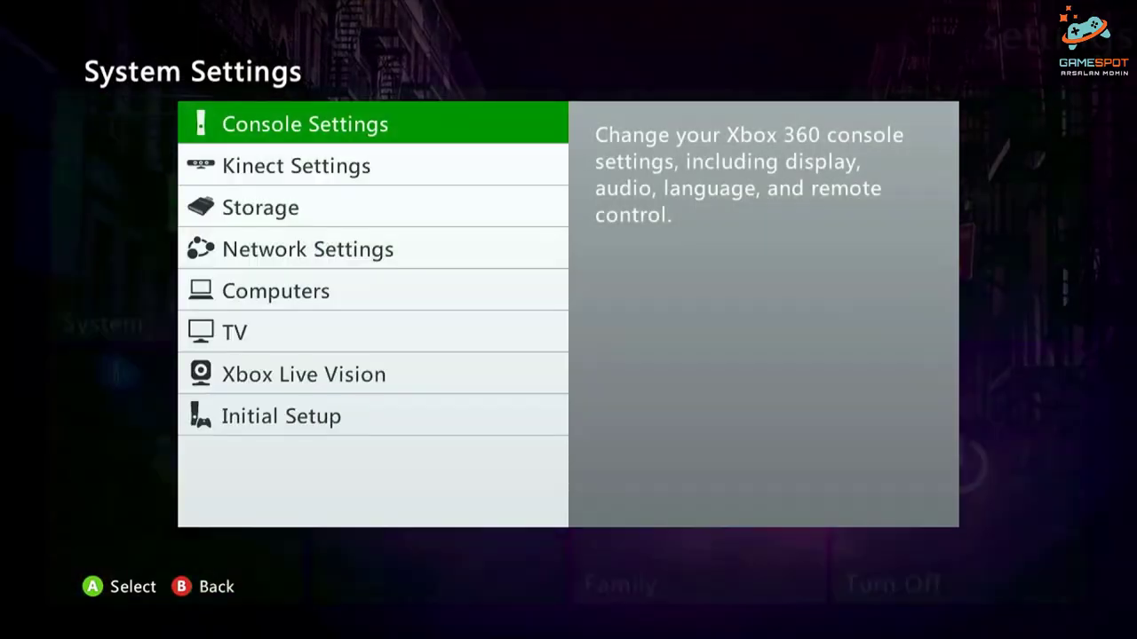
key("Down")
key("Down")
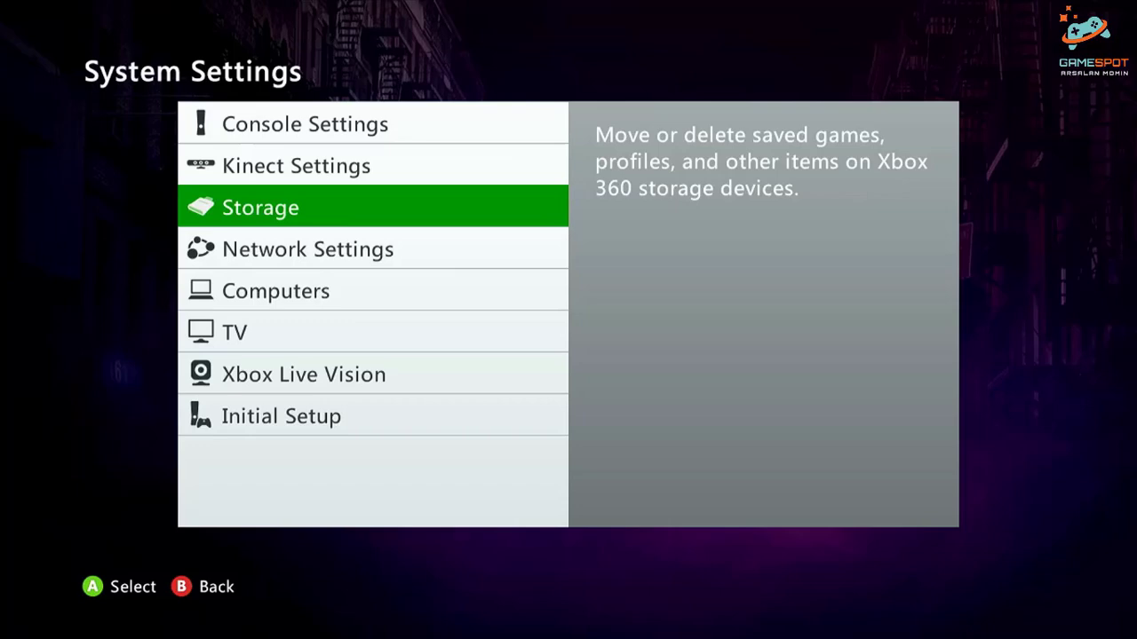
key("Return")
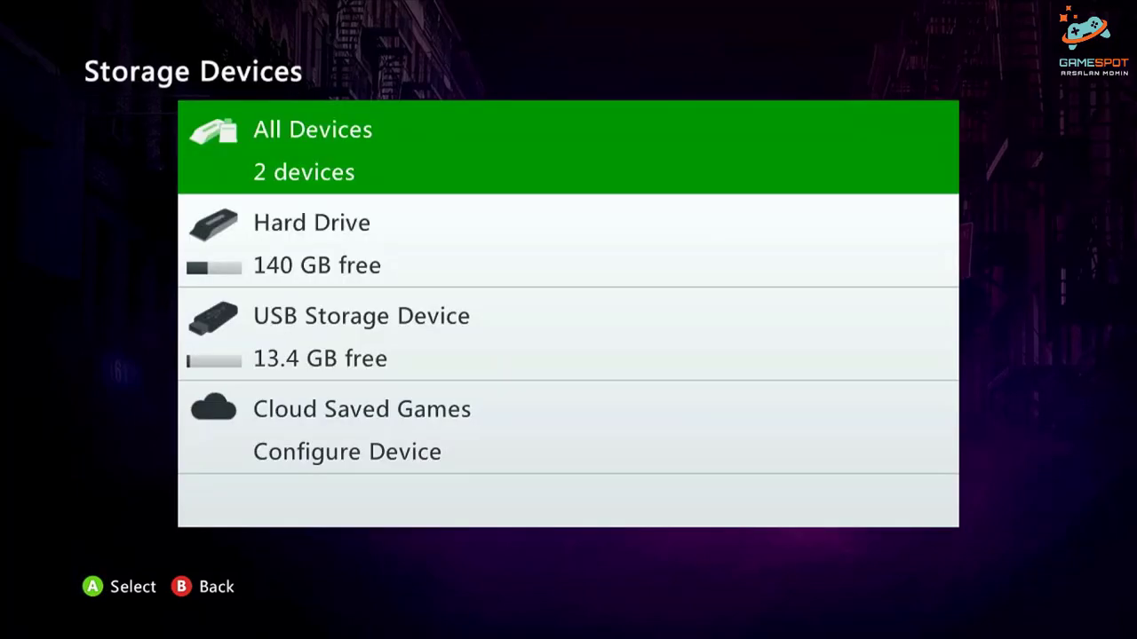
key("Down")
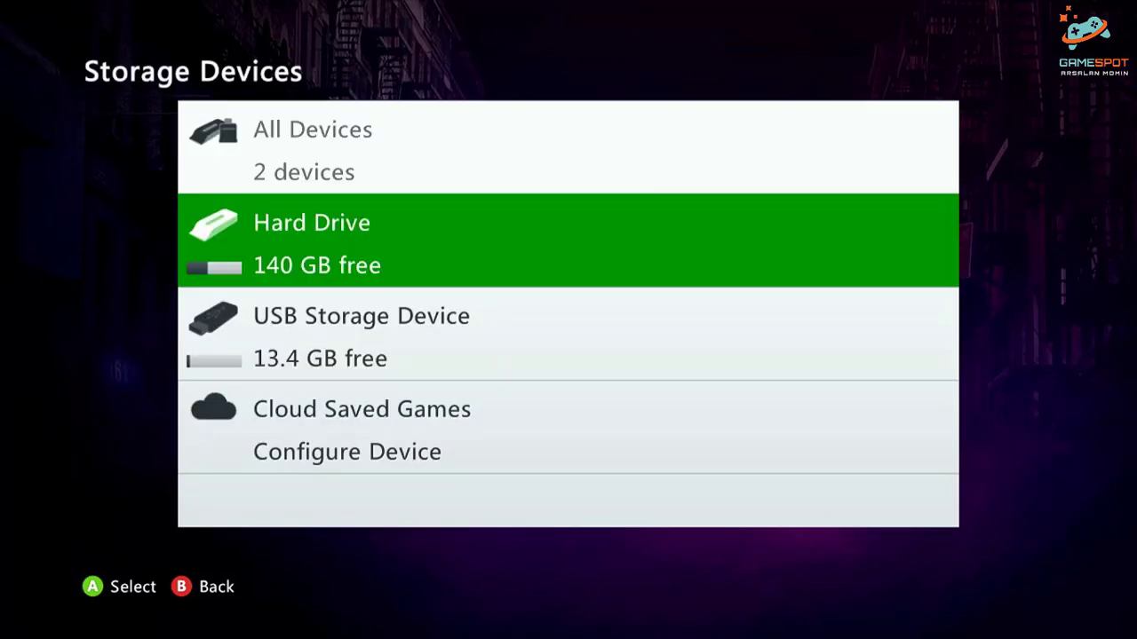
key("Down")
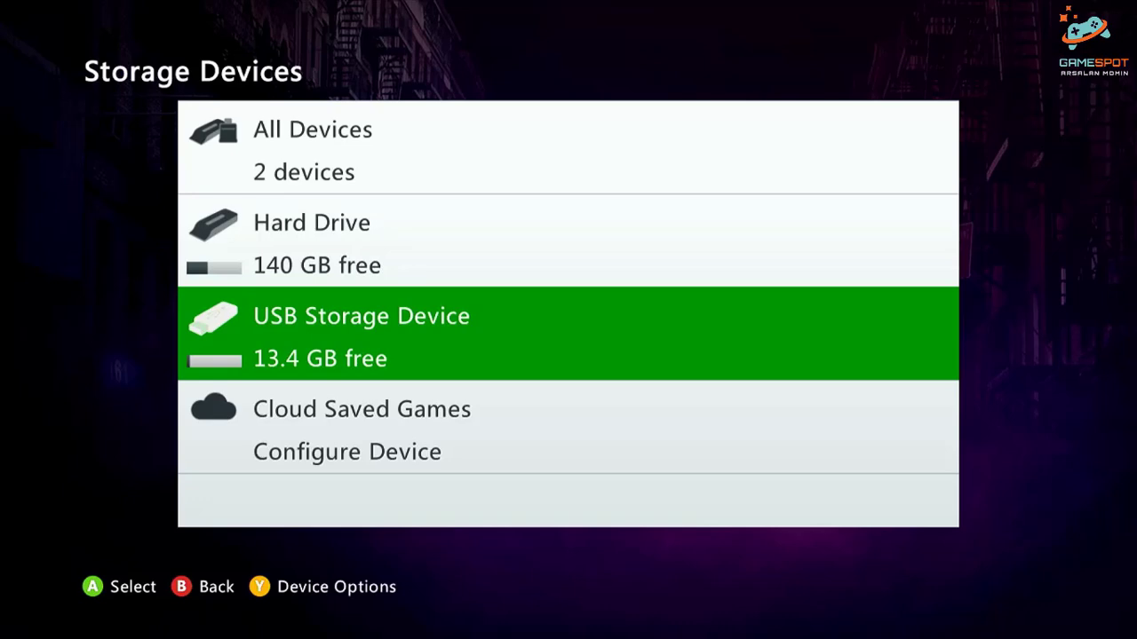
key("y")
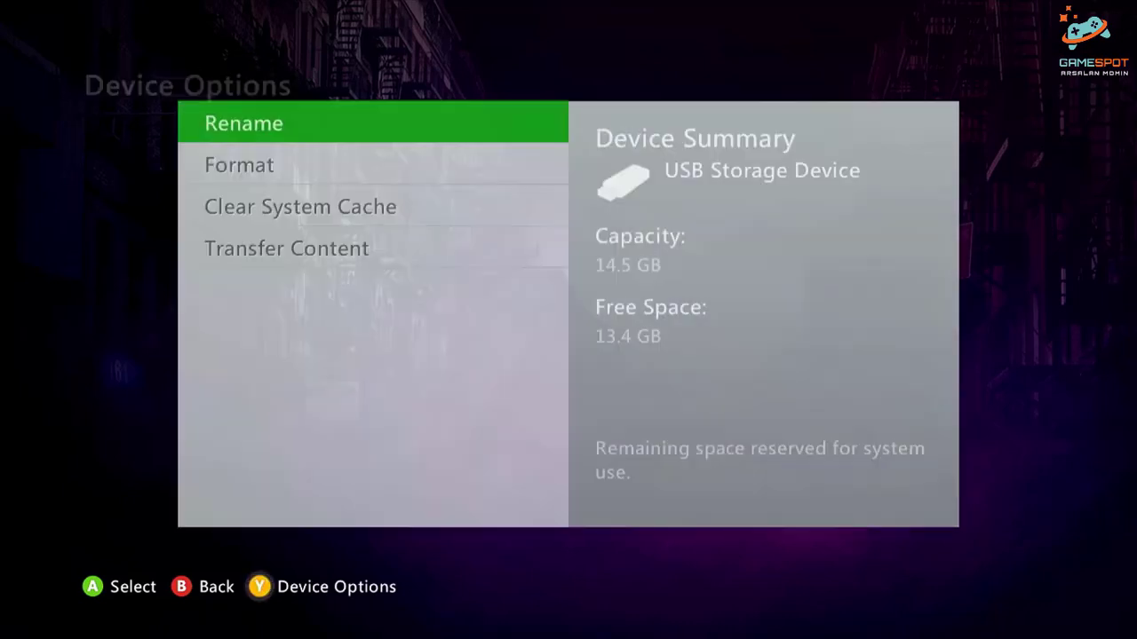
key("Down")
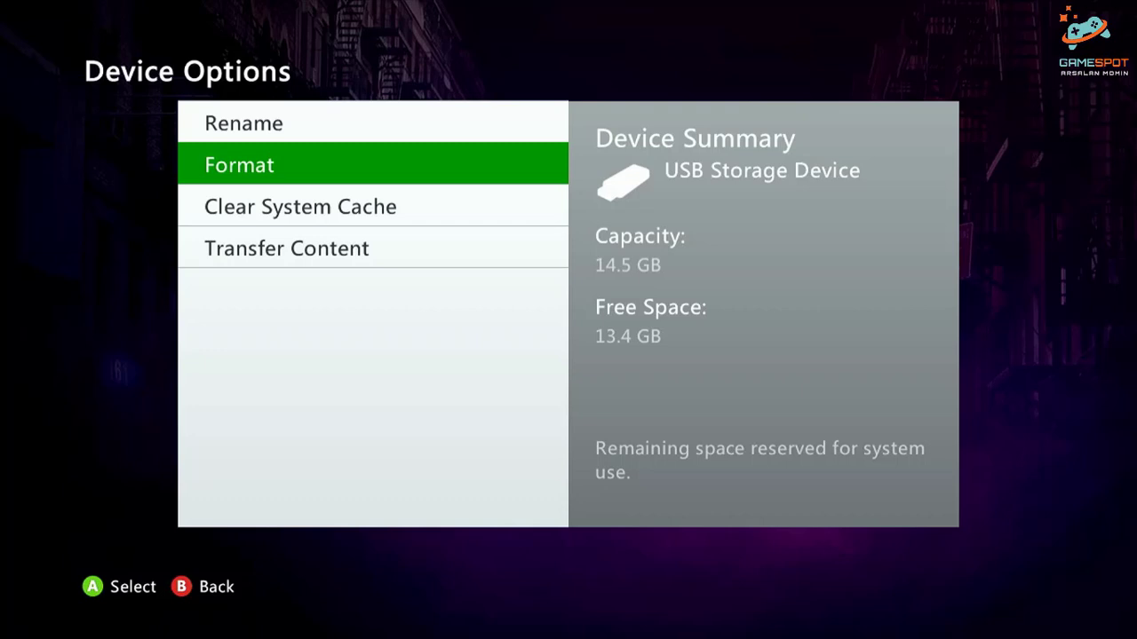
key("Return")
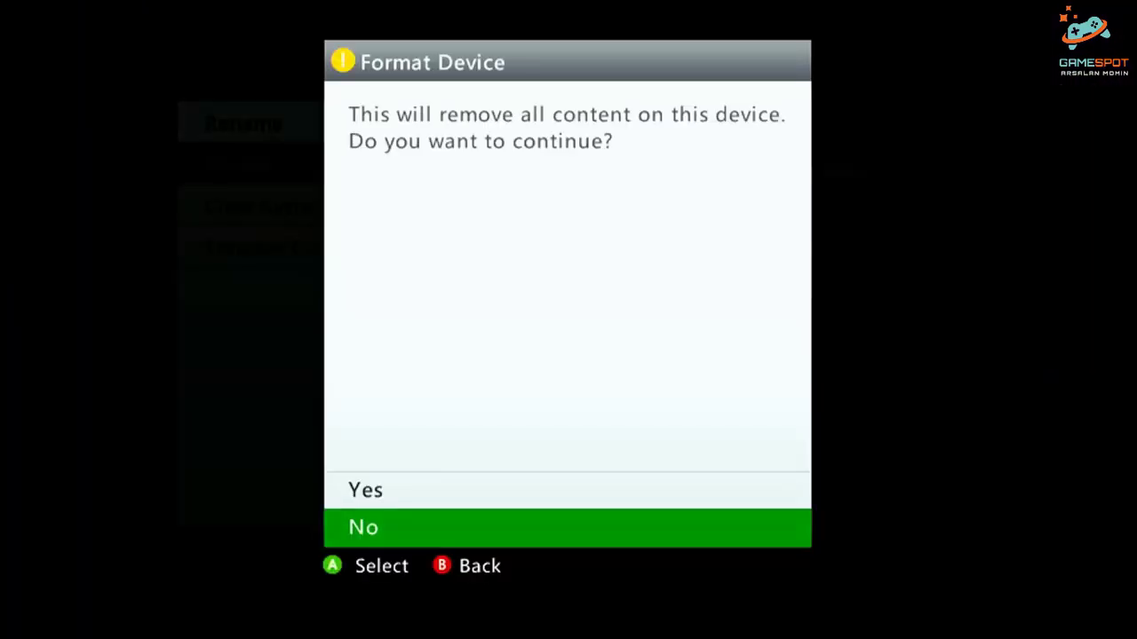
key("Up")
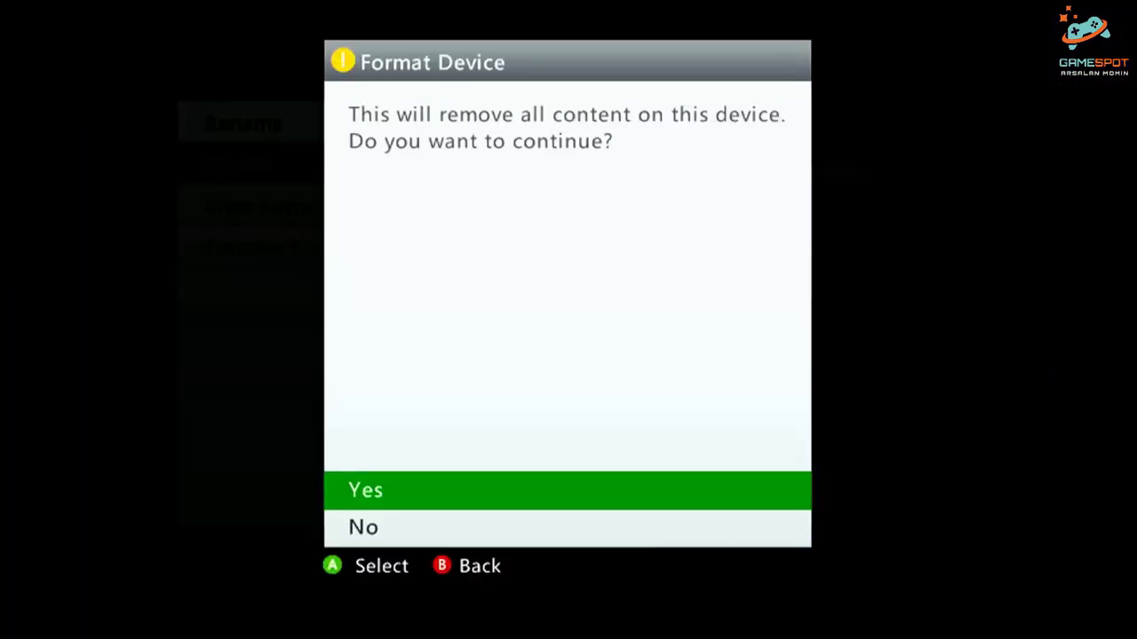
key("Return")
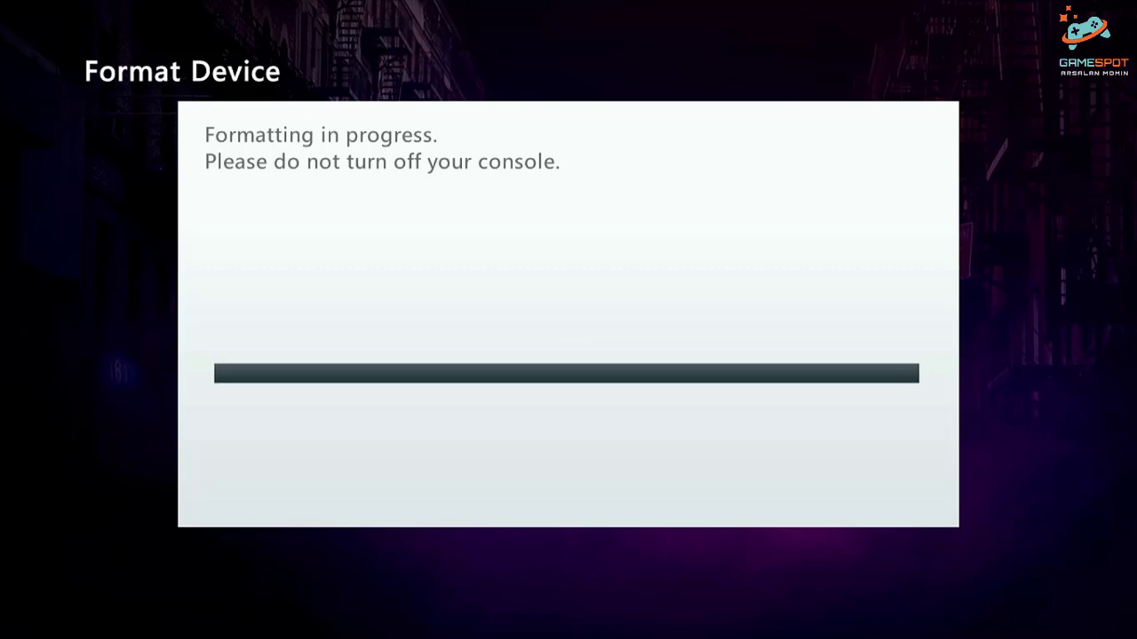
key("Escape")
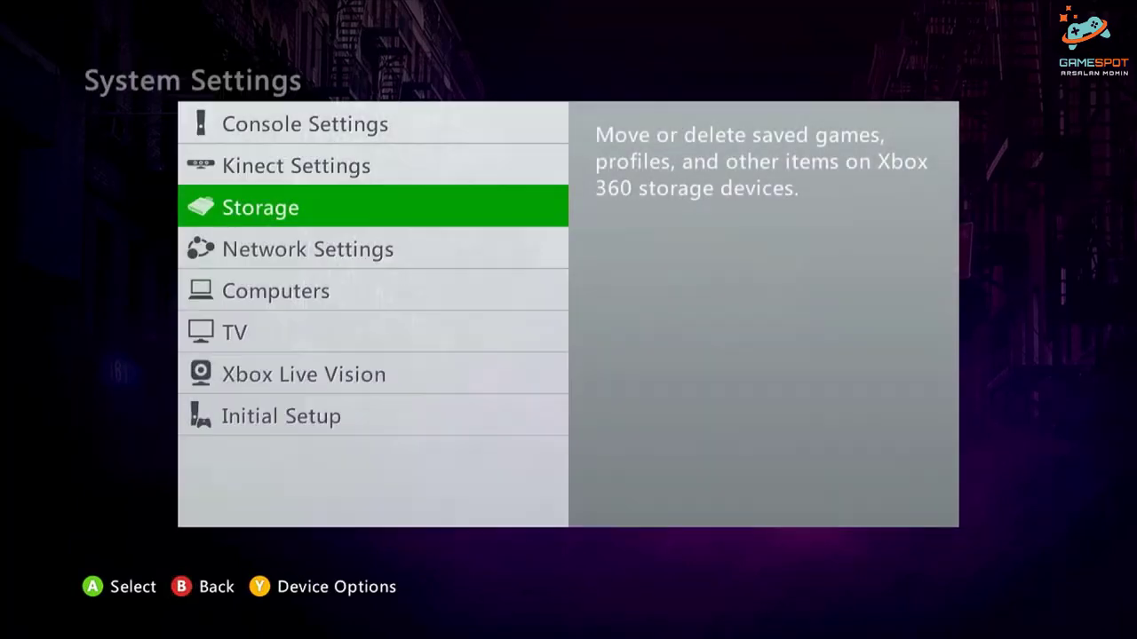
key("Escape")
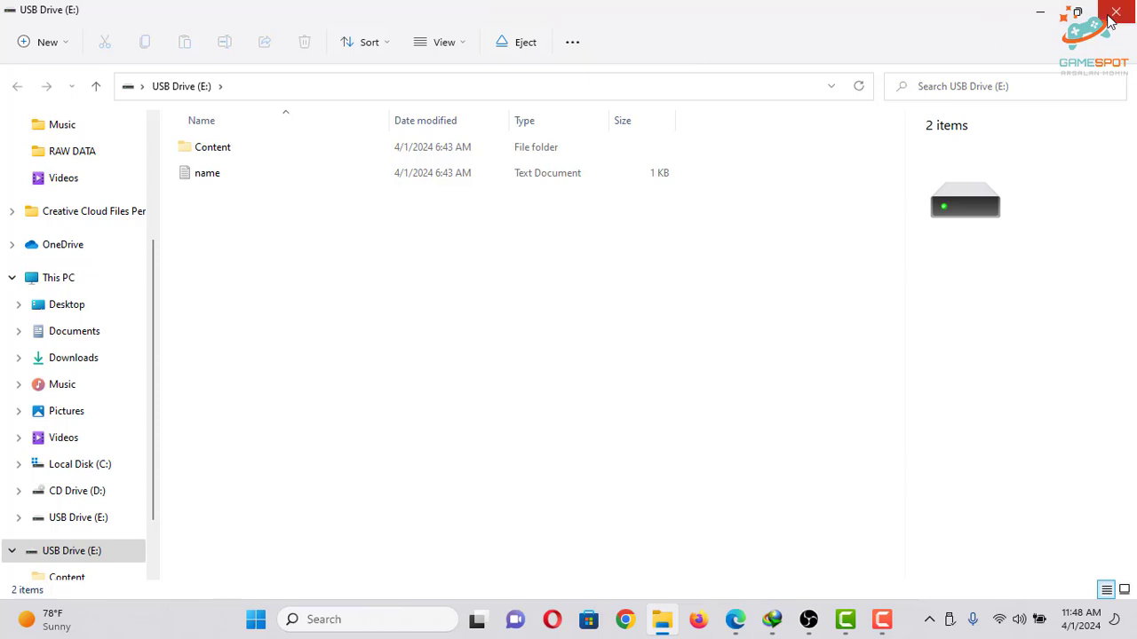
Copy the Aurora 0.7b.2 - Release Package and dash_launch_v3.21 folders from the desktop onto USB Drive (E:)
mouse_move(1006, 16)
left_mouse_down()
mouse_move(993, 108)
mouse_move(793, 216)
mouse_move(520, 124)
left_mouse_up()
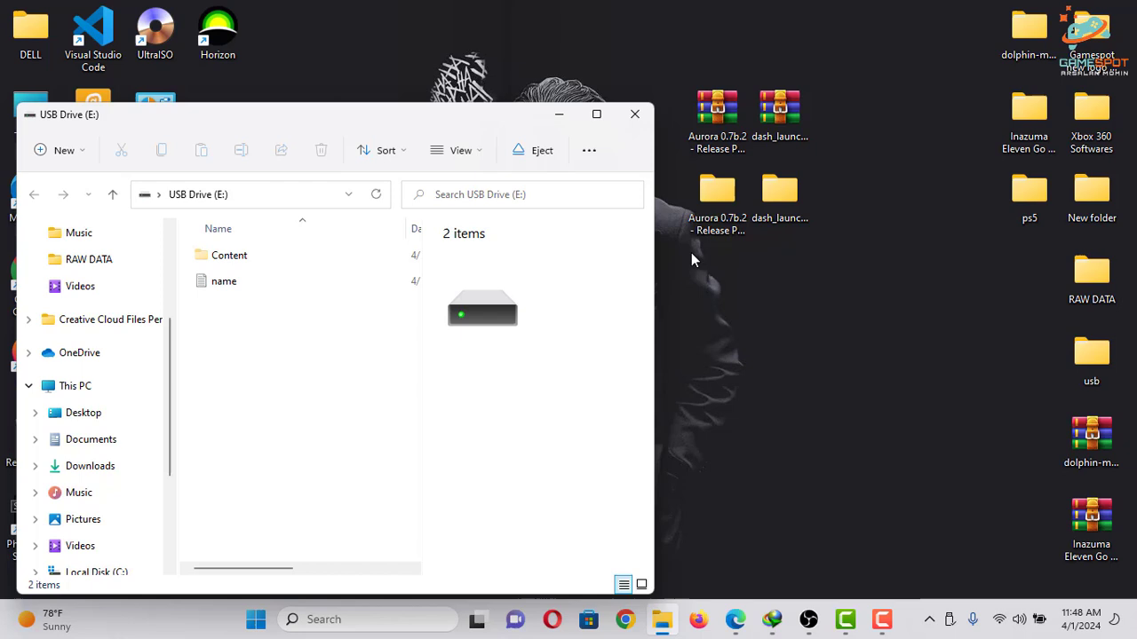
left_click(750, 214)
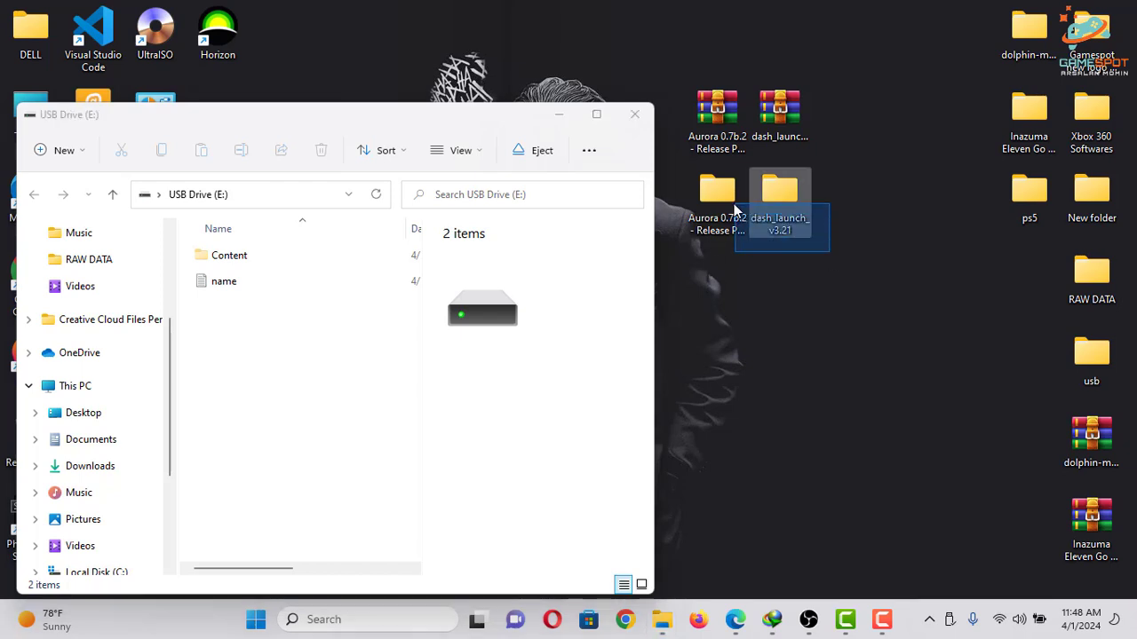
right_click(721, 202)
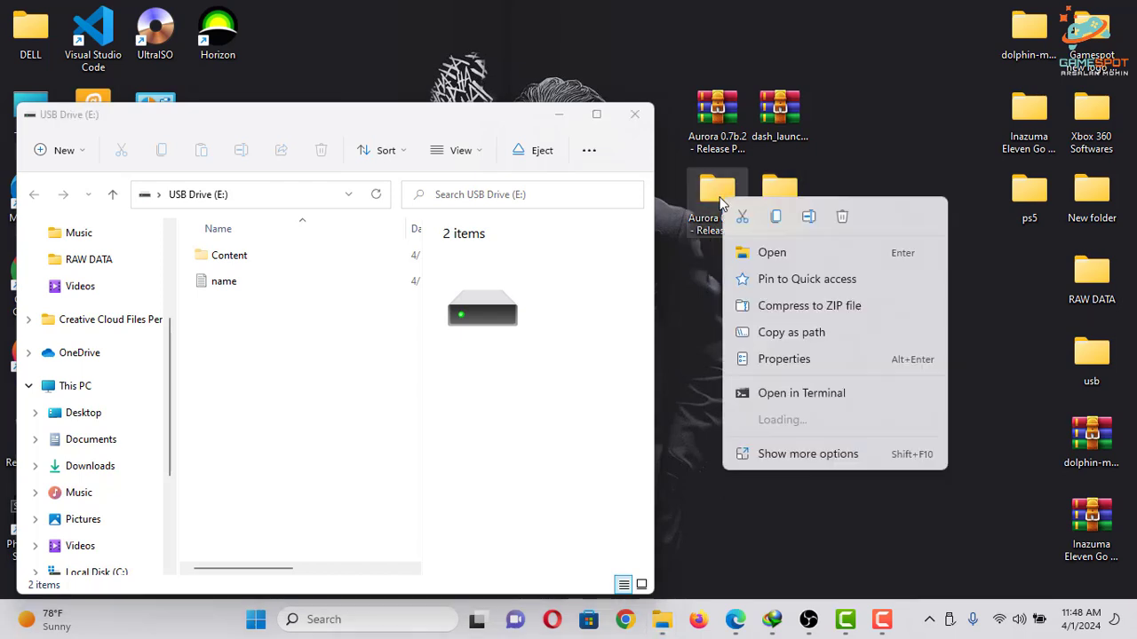
left_click(776, 217)
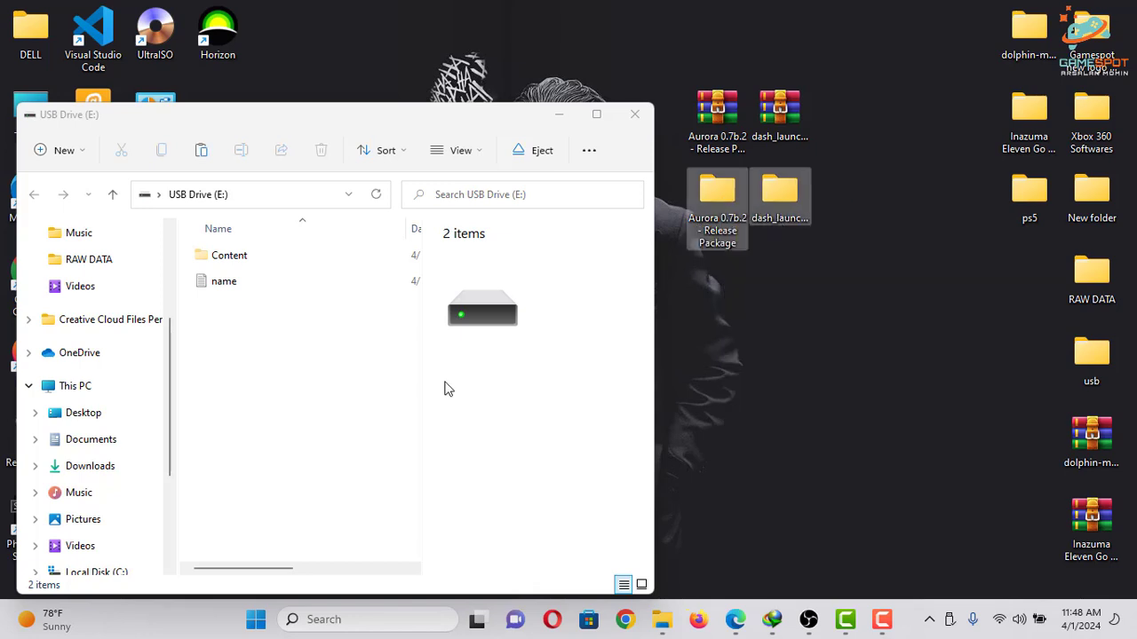
left_click(312, 442)
right_click(307, 441)
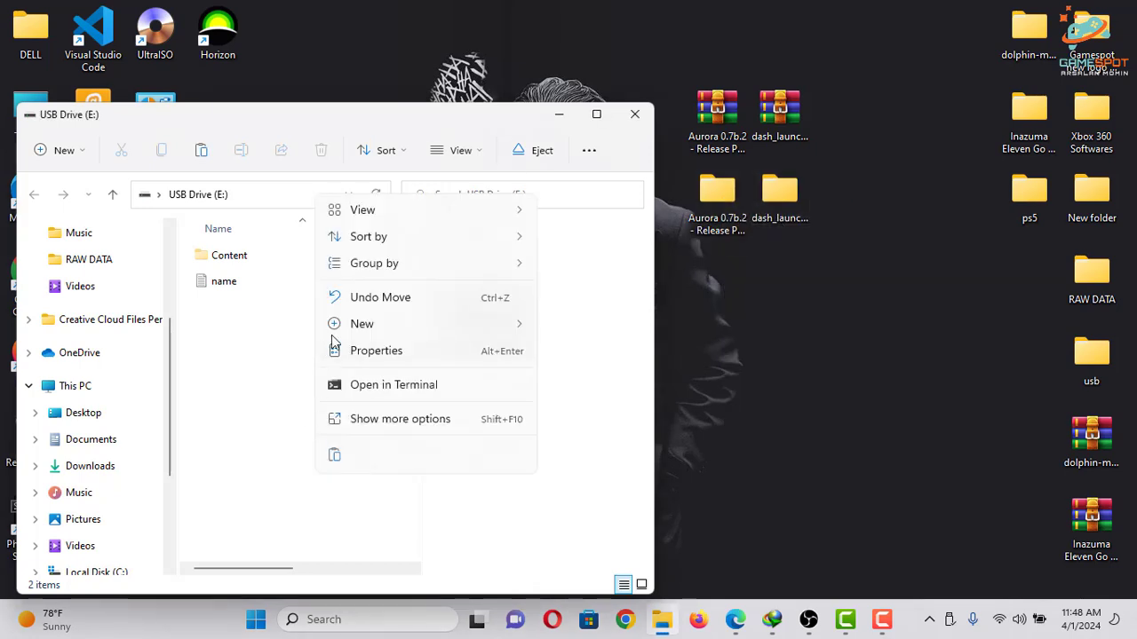
left_click(335, 456)
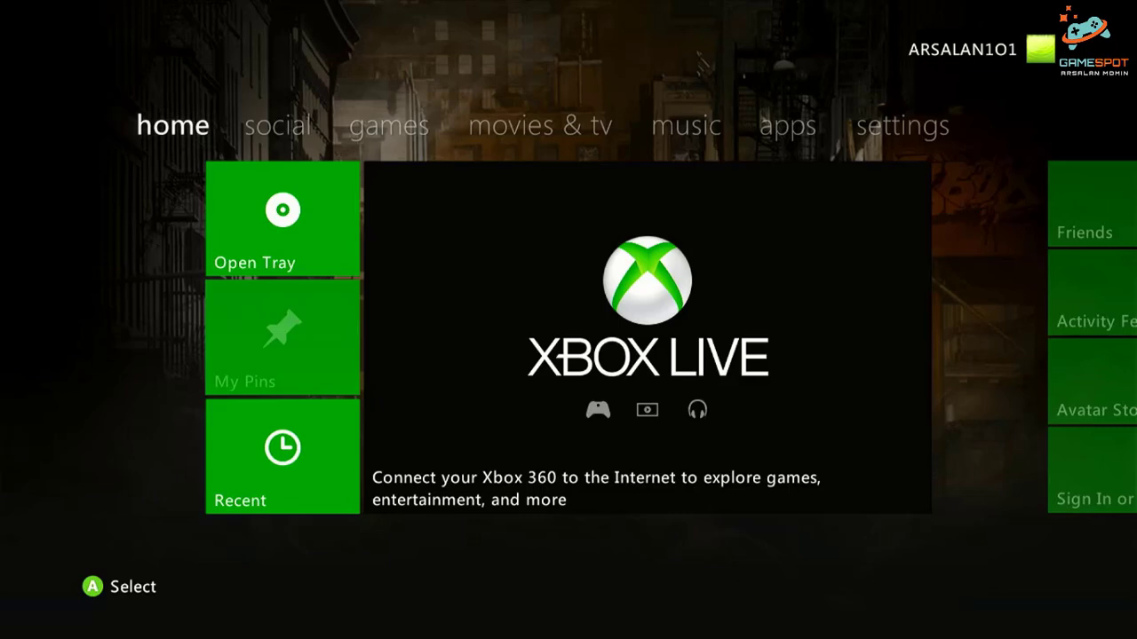
Launch XeXMenu 1.1 from My Games in the dashboard's games section
key("Right")
key("Right")
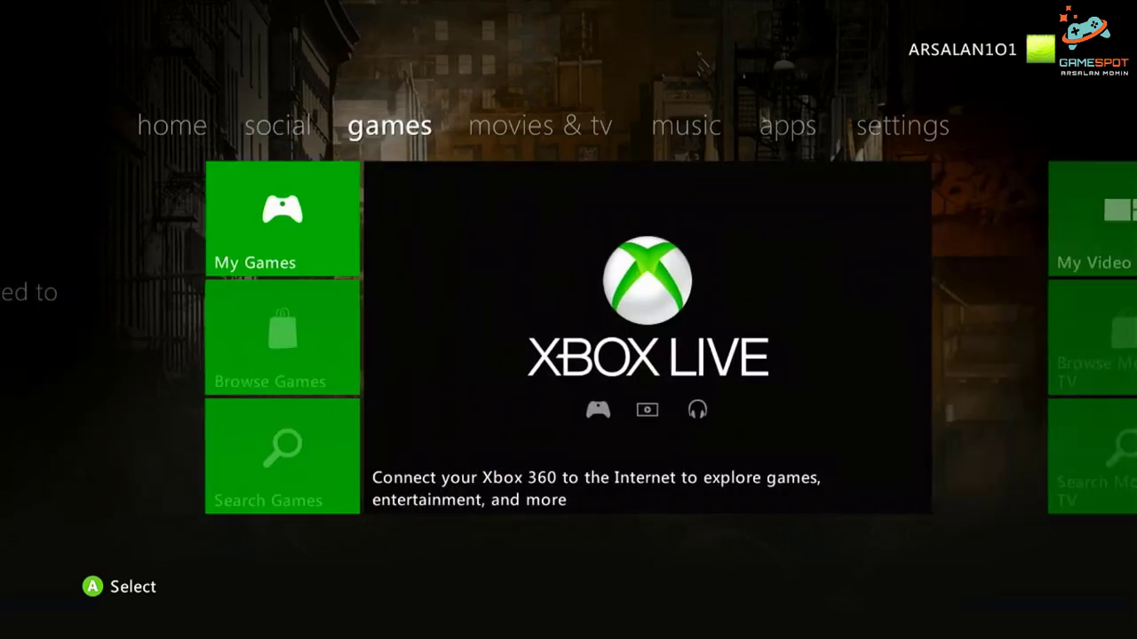
key("Return")
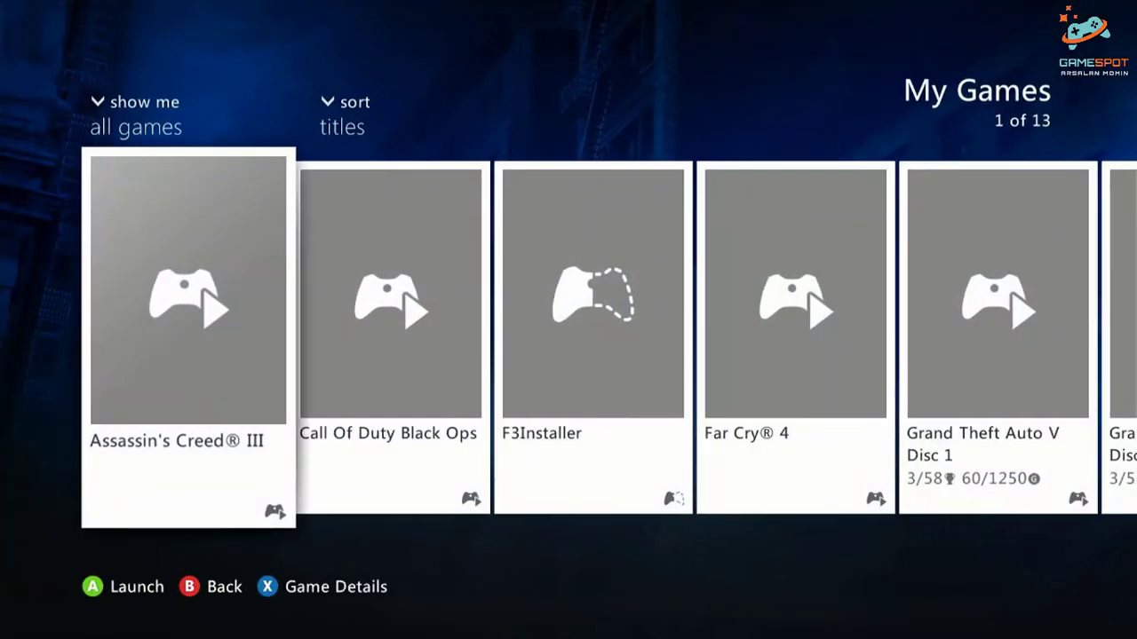
key("Right")
key("Right")
key("Right")
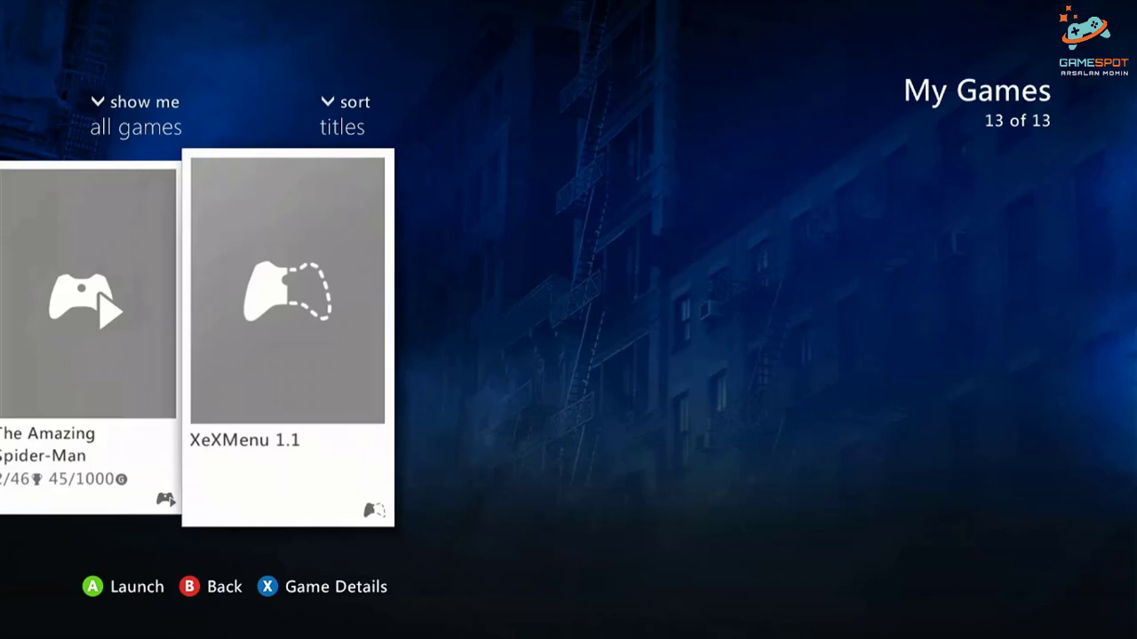
key("Return")
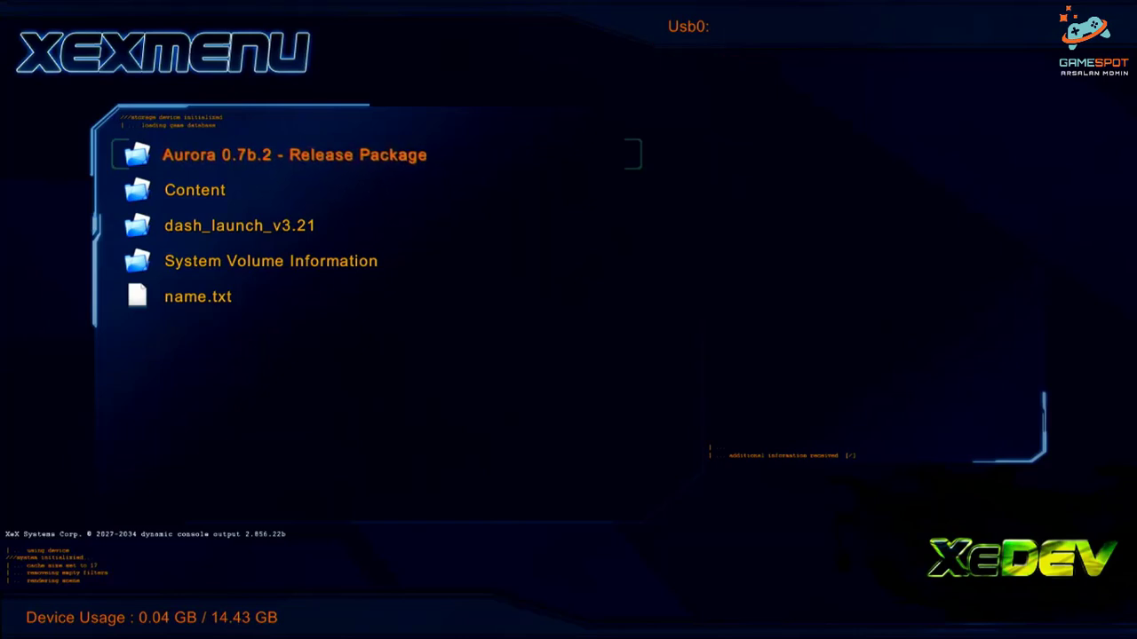
Copy the Aurora 0.7b.2 - Release Package folder from Usb0 and paste it onto Hdd1
key("y")
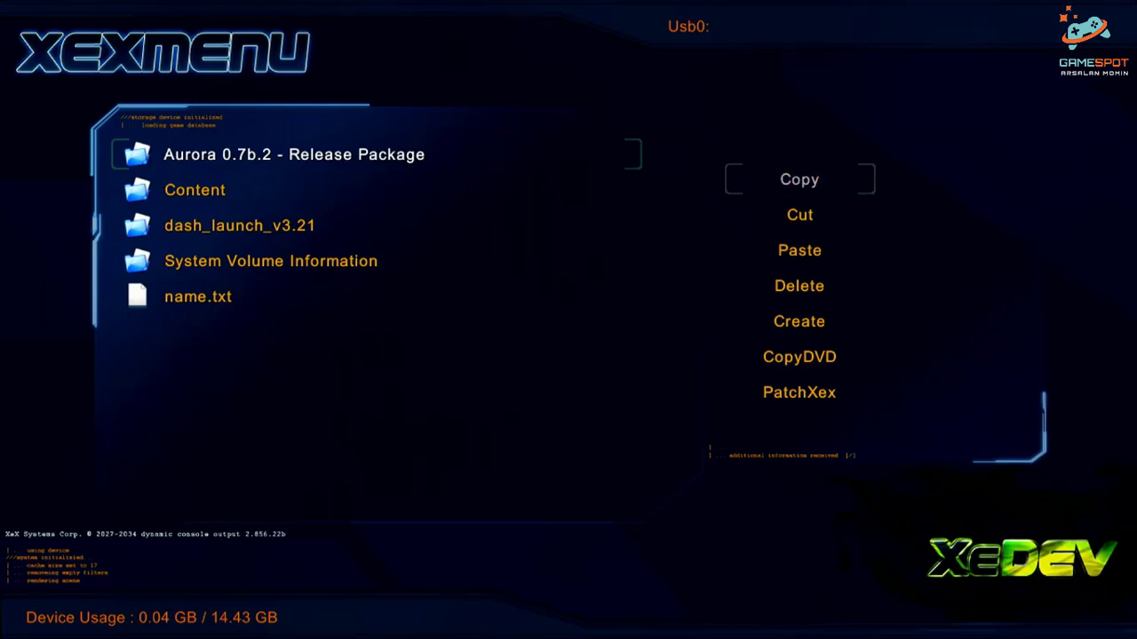
key("Return")
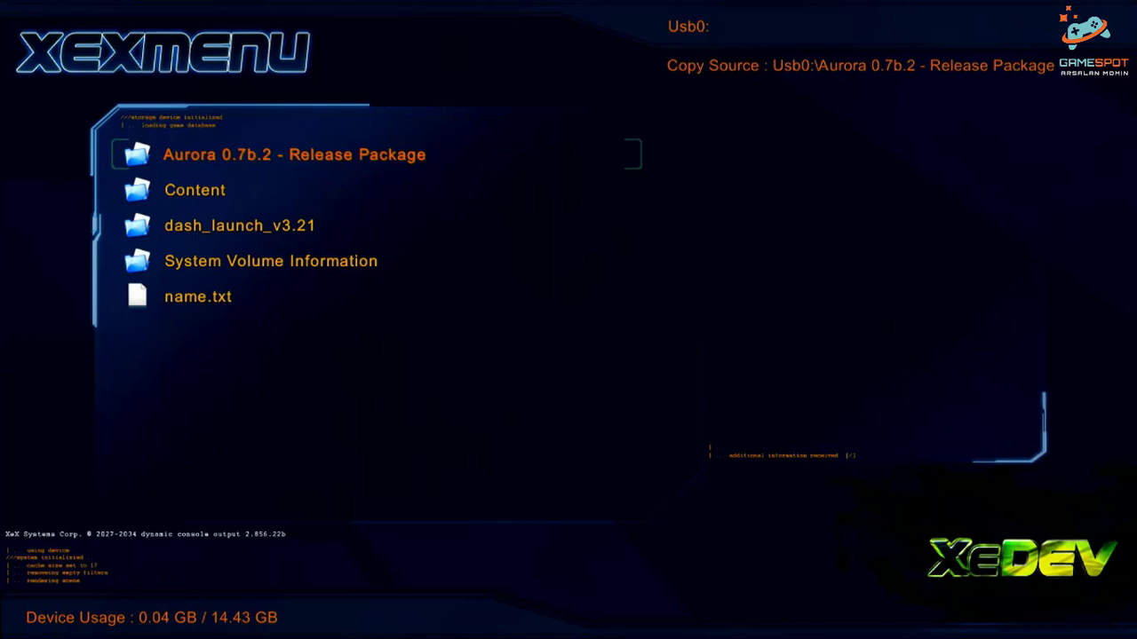
key("Left")
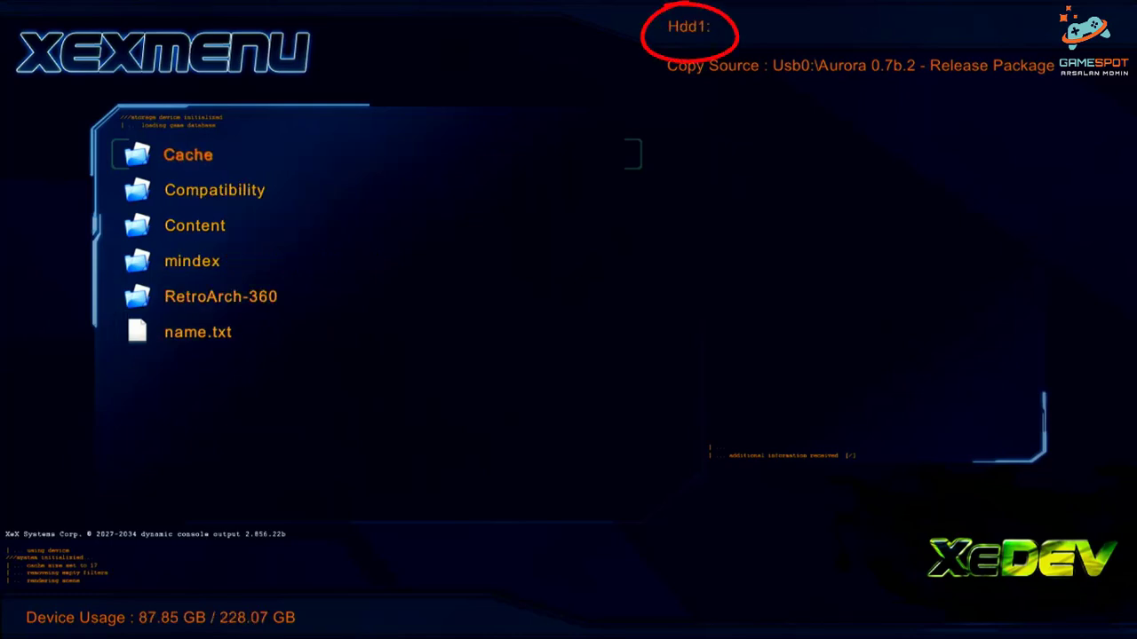
key("y")
key("Down")
key("Down")
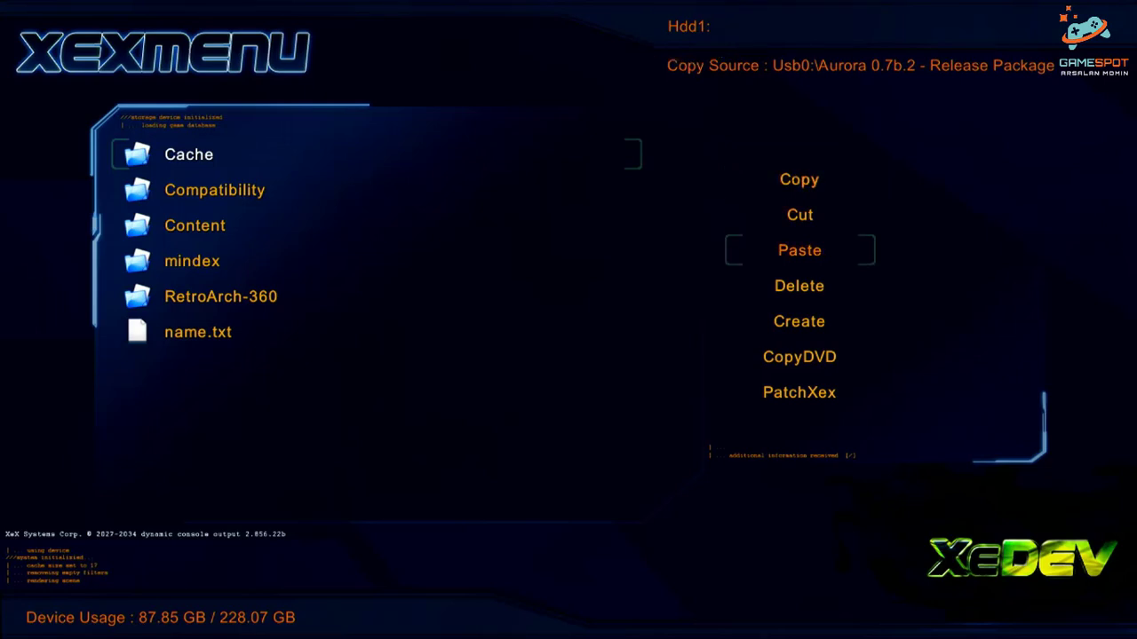
key("Return")
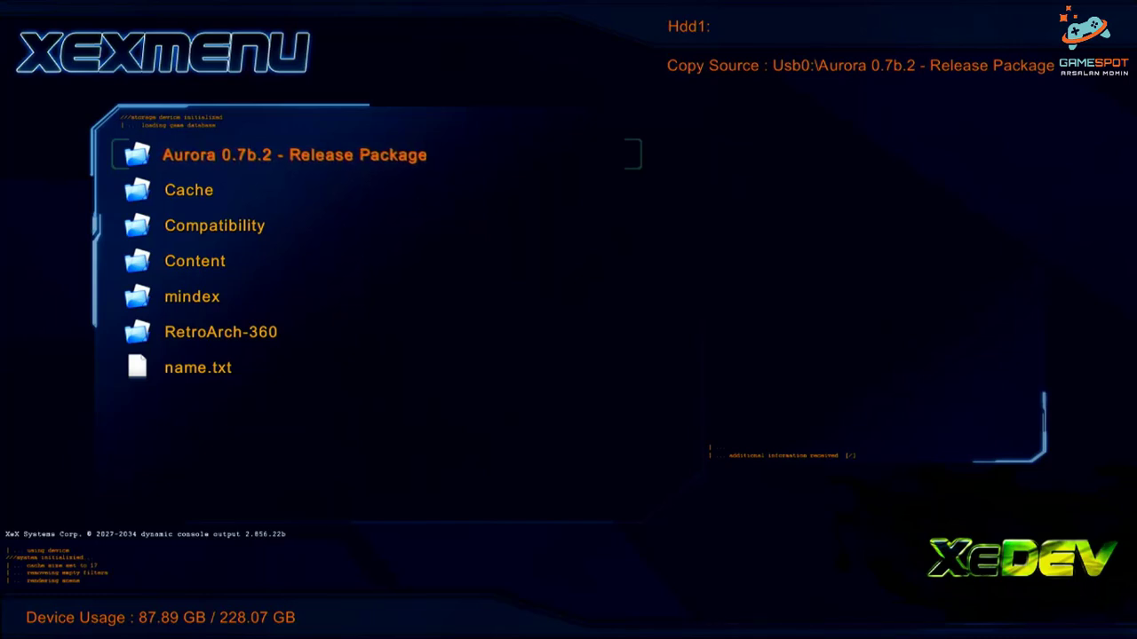
key("Right")
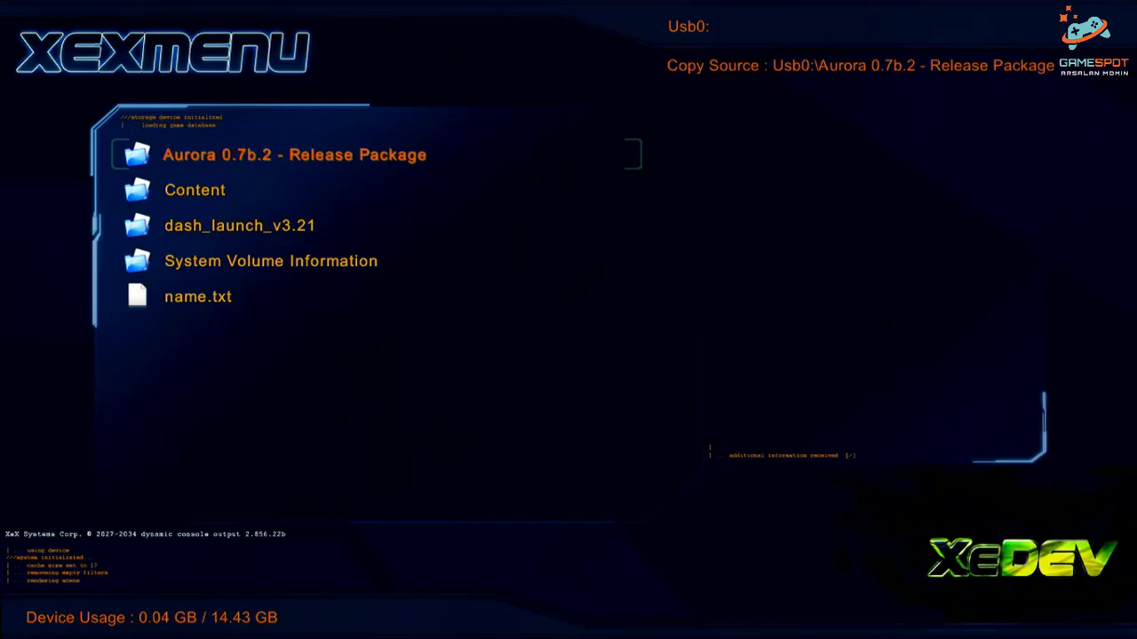
key("Down")
key("Down")
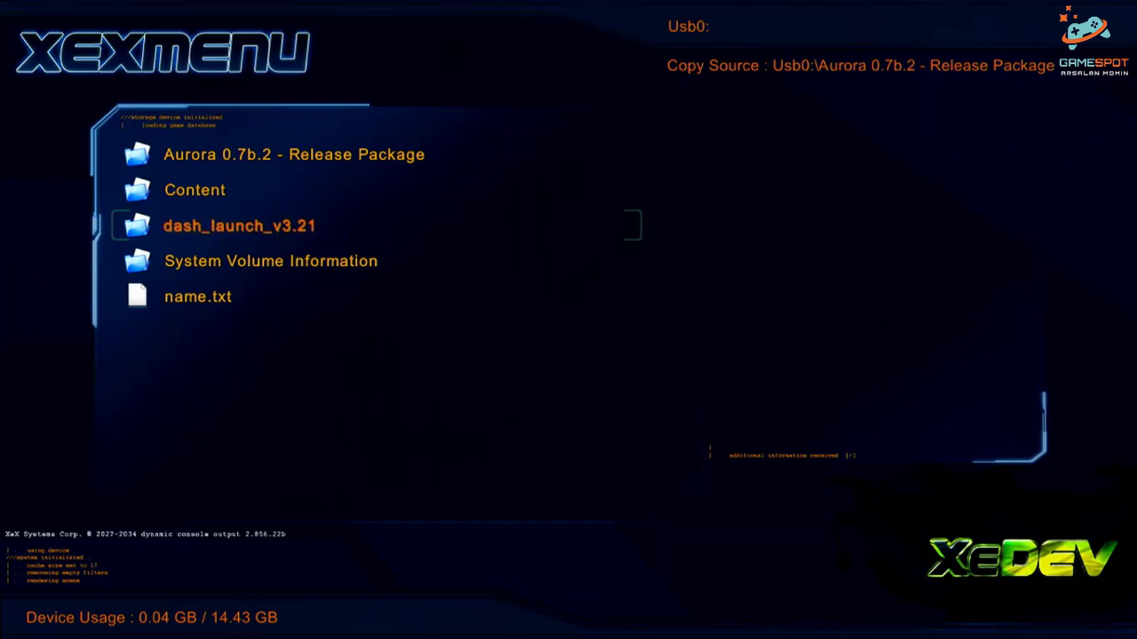
Copy dash_launch_v3.21 from Usb0, paste it onto Hdd1, and highlight it there
key("y")
key("Up")
key("Up")
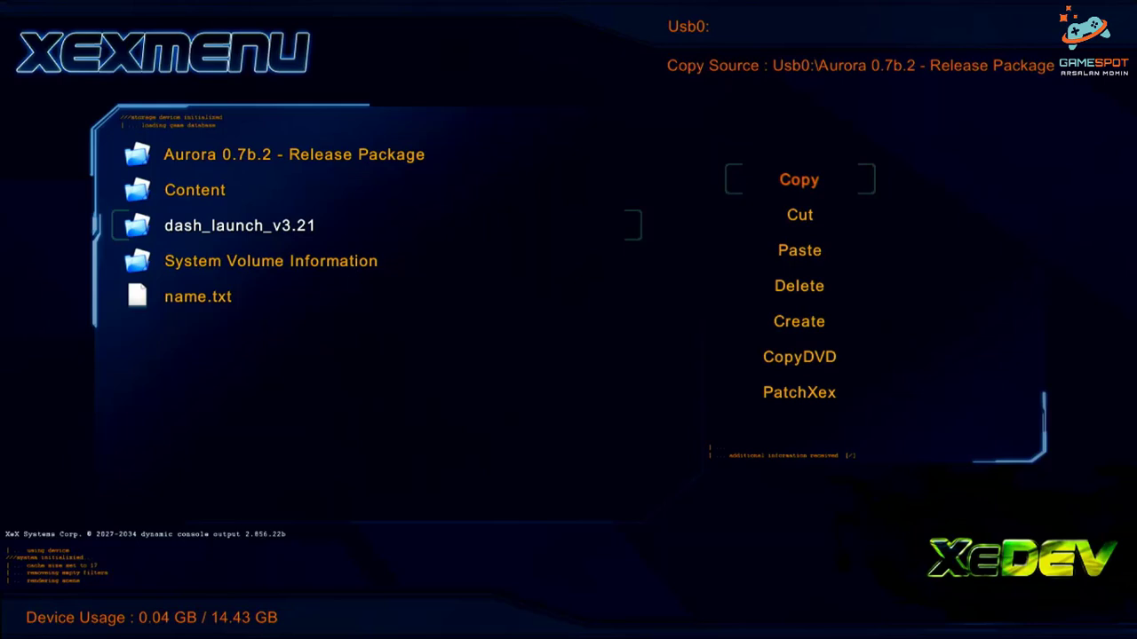
key("Return")
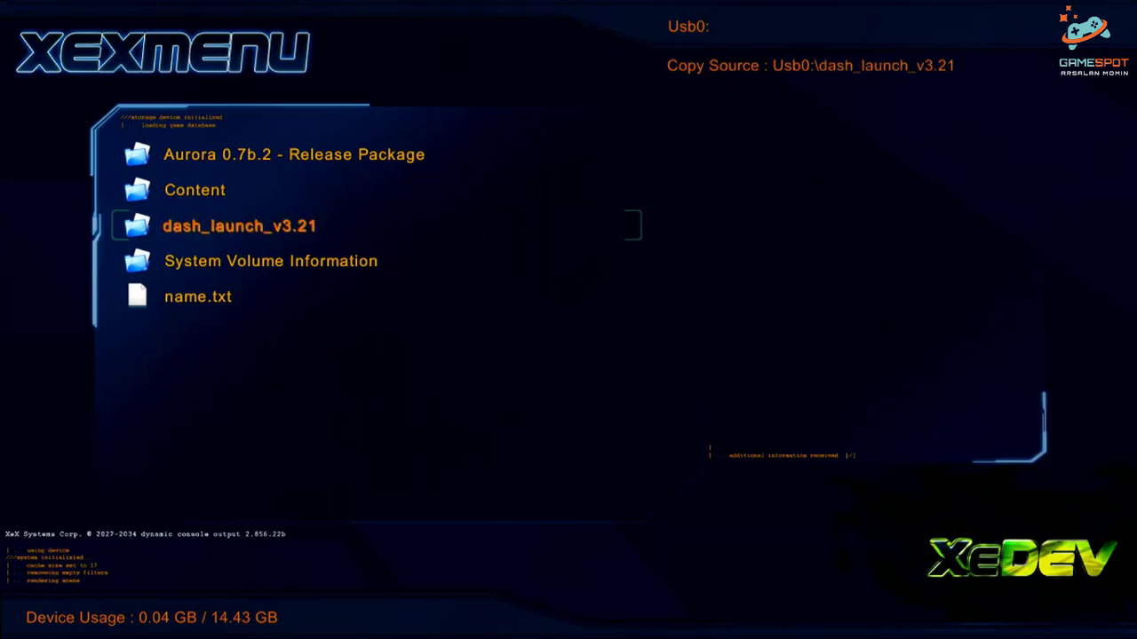
key("Page_Down")
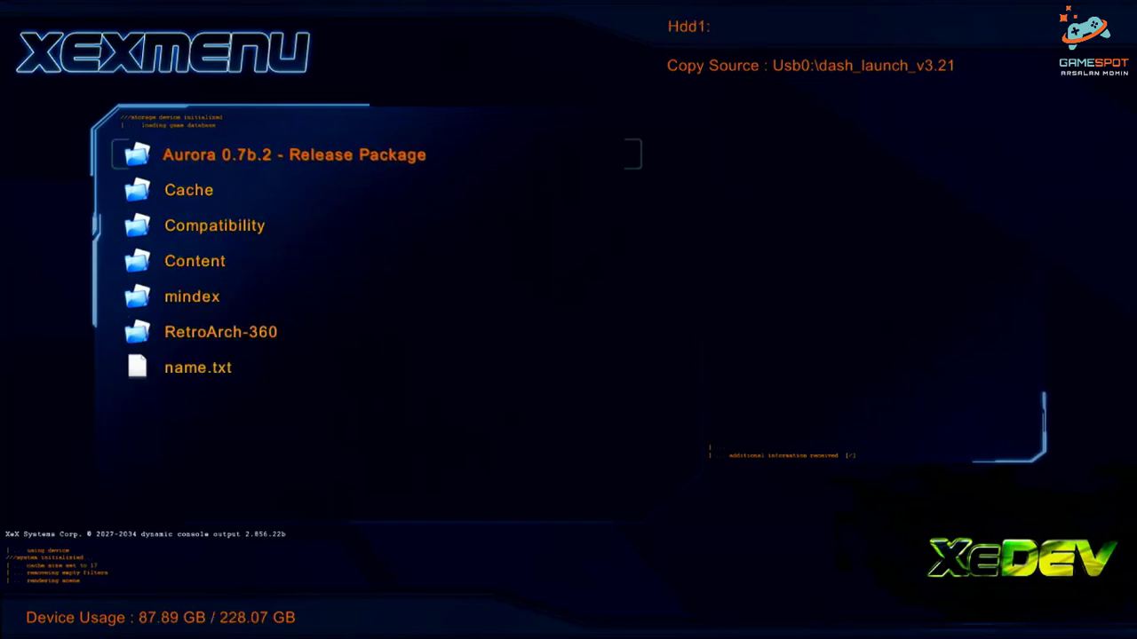
key("y")
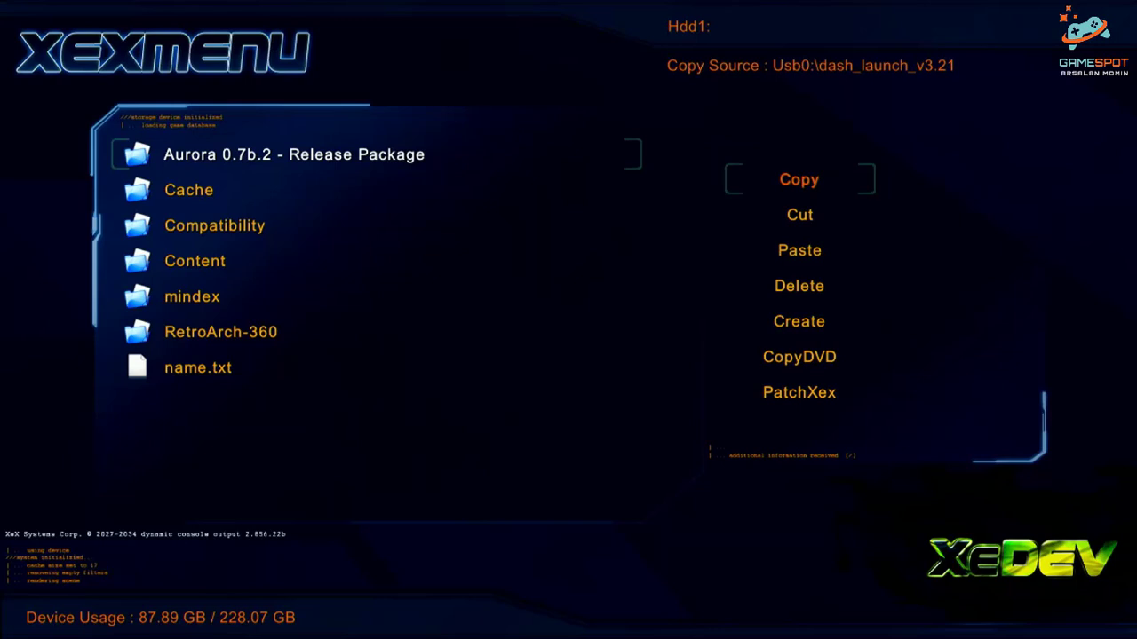
key("Down")
key("Down")
key("Return")
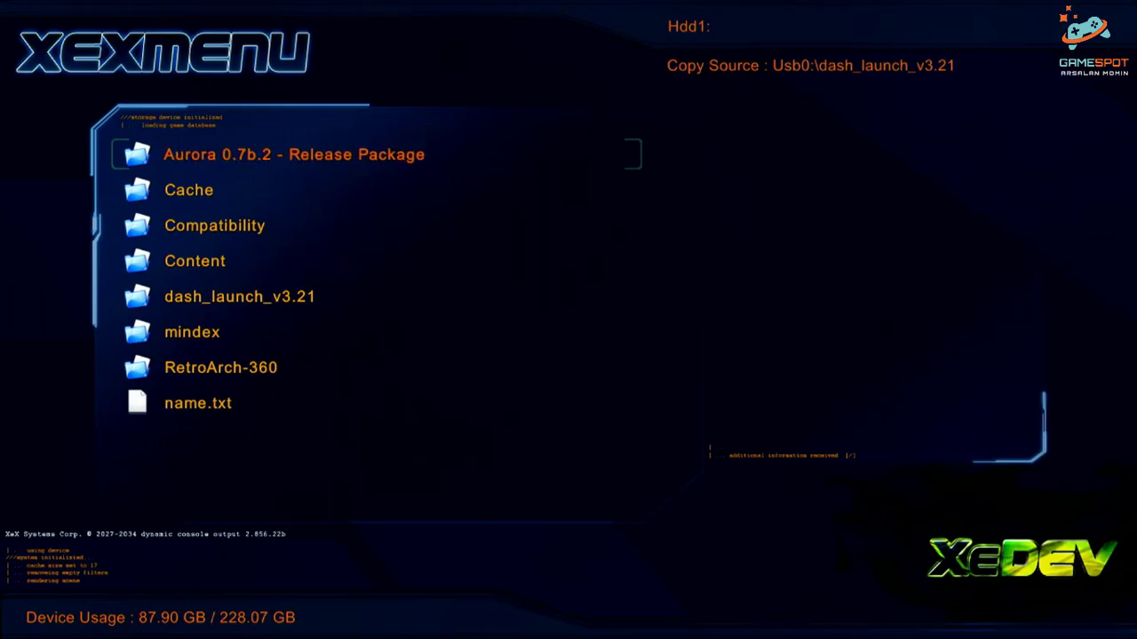
key("Down")
key("Down")
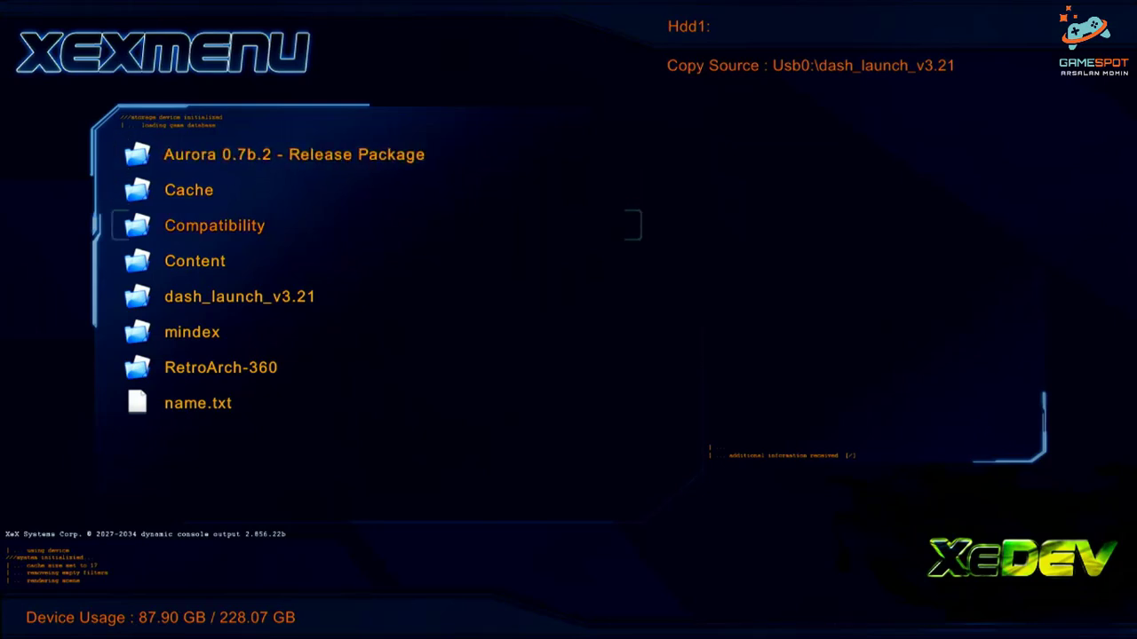
key("Down")
key("Down")
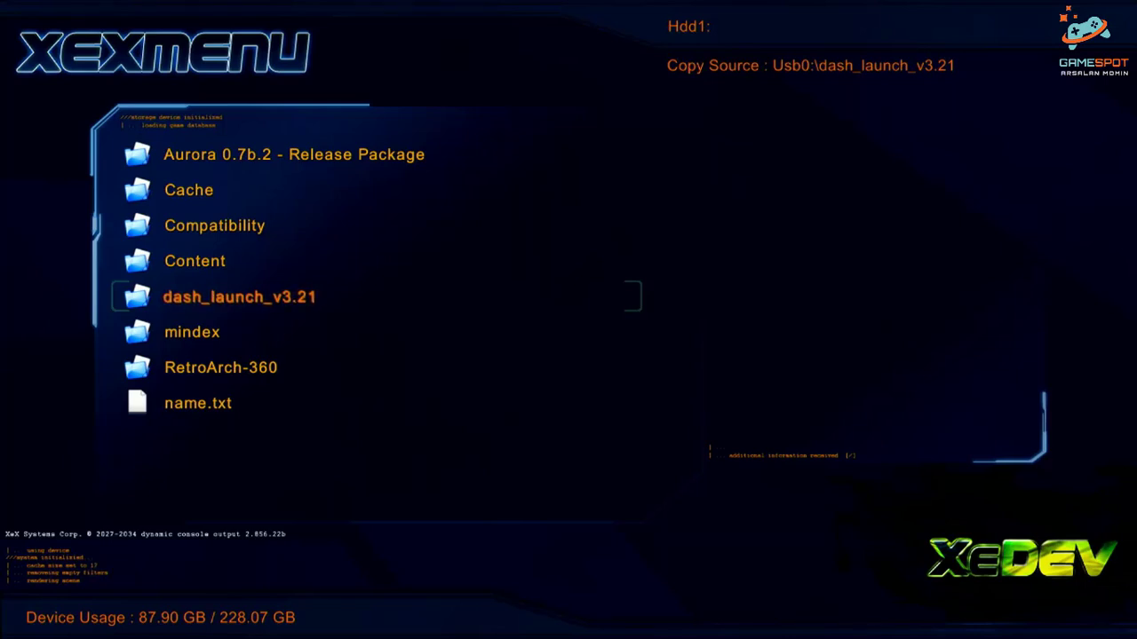
Open Hdd1's dash_launch_v3.21 folder and then its Installer folder
key("Return")
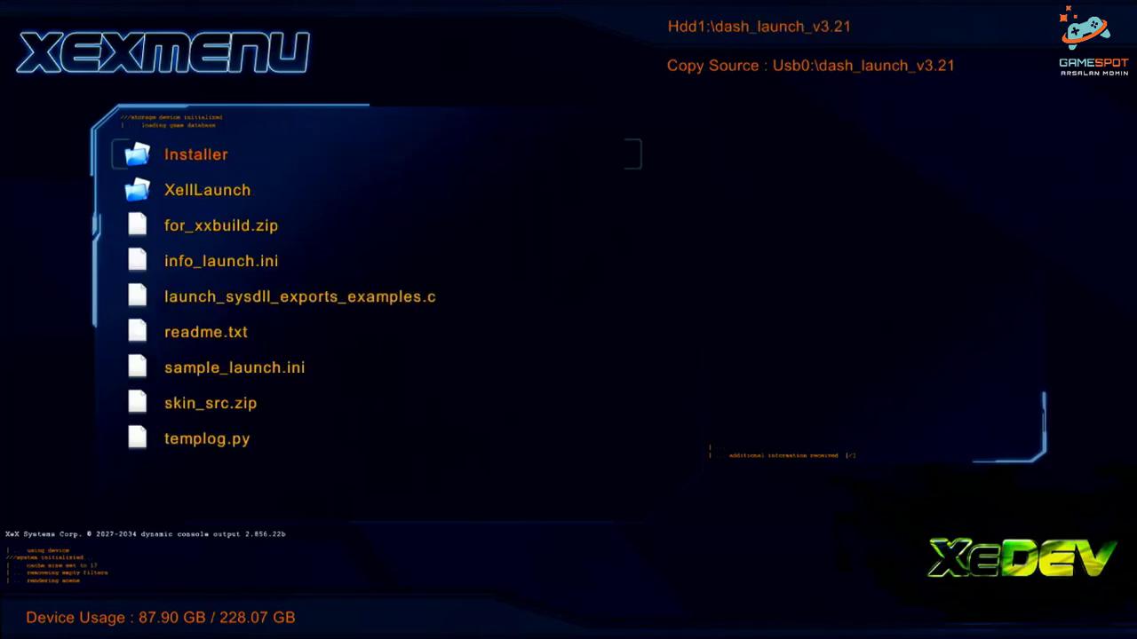
key("Return")
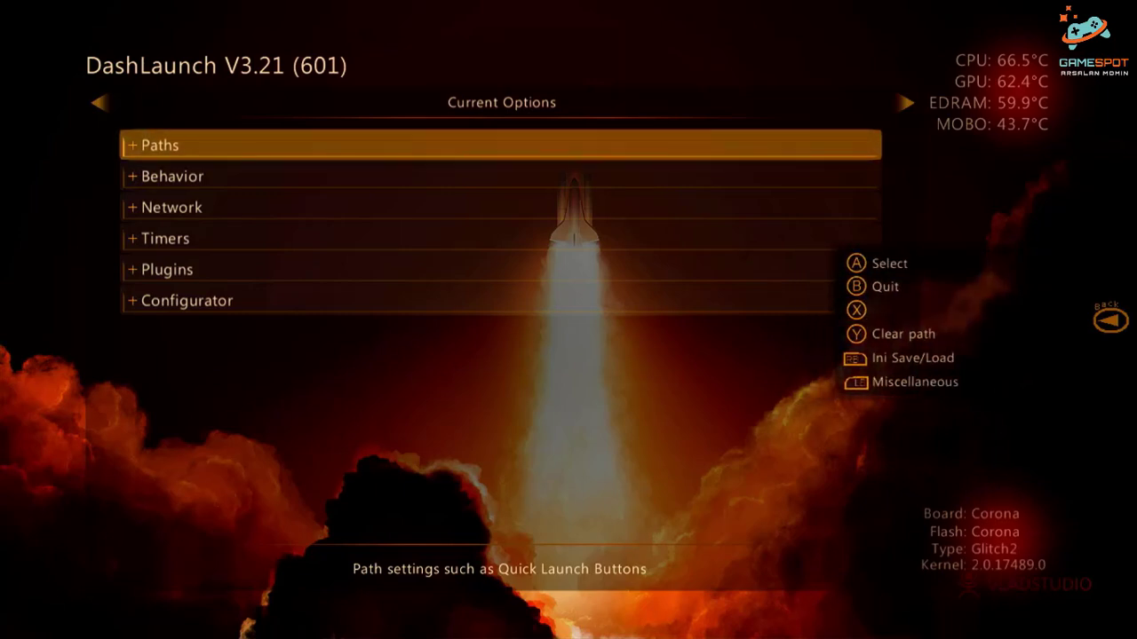
Set DashLaunch's Default path to Hdd:\Aurora 0.7b.2 - Release Package\Aurora.xex
key("Return")
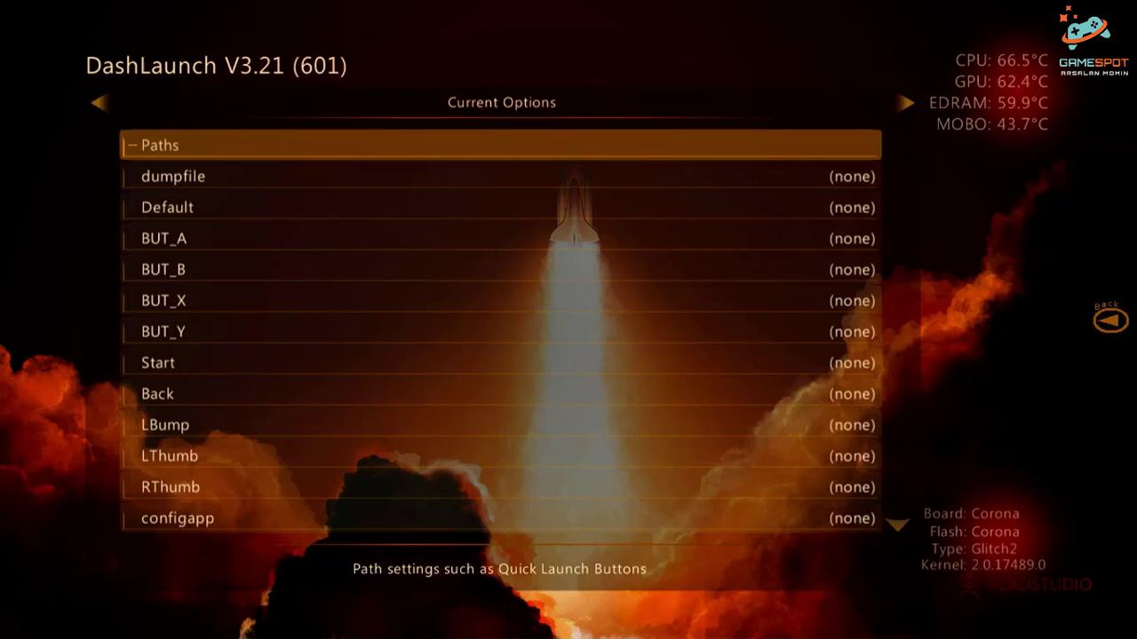
key("Down")
key("Down")
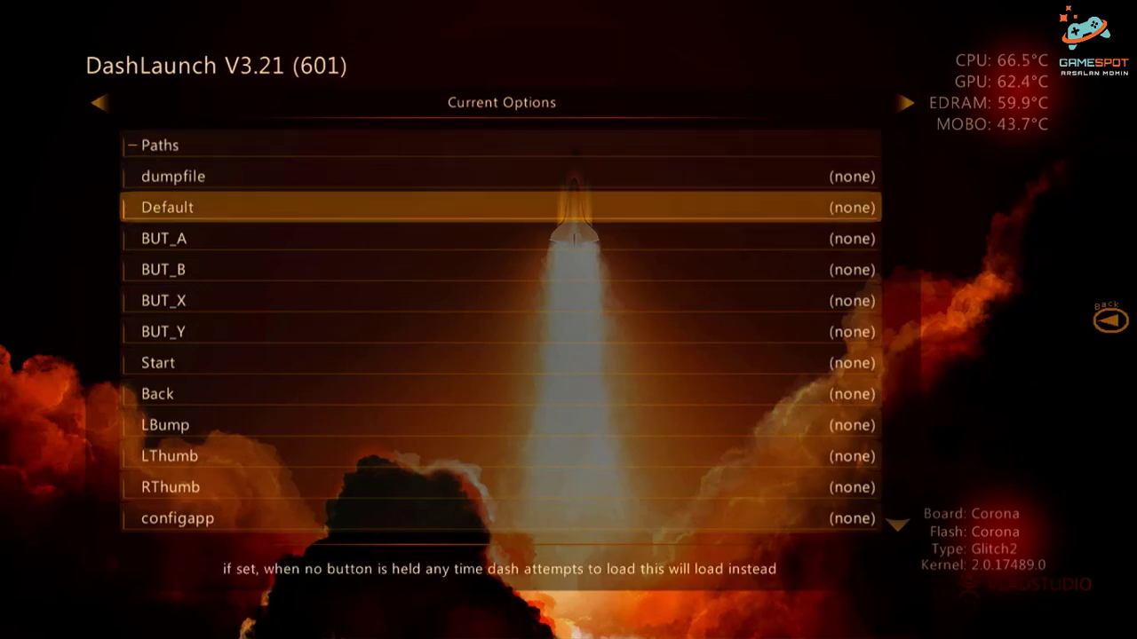
key("Return")
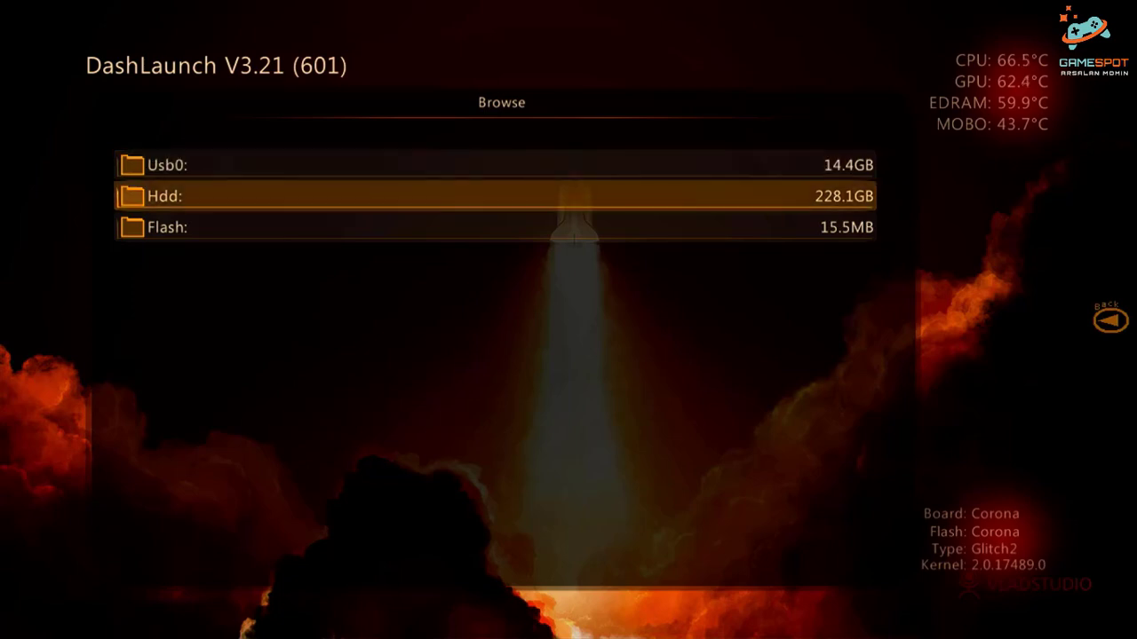
key("Return")
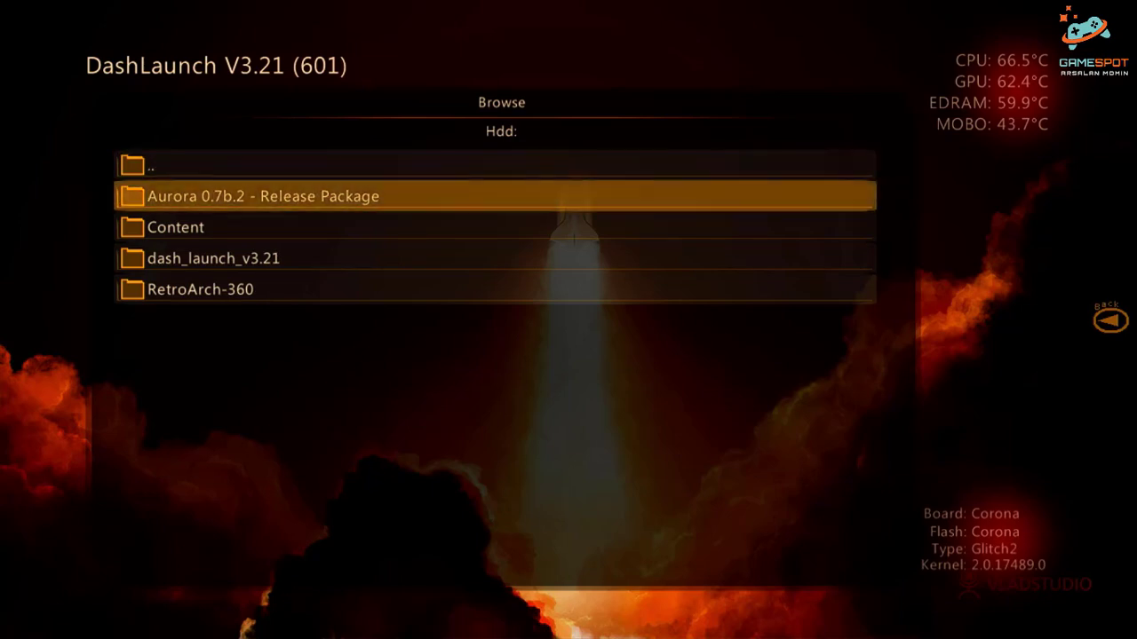
key("Return")
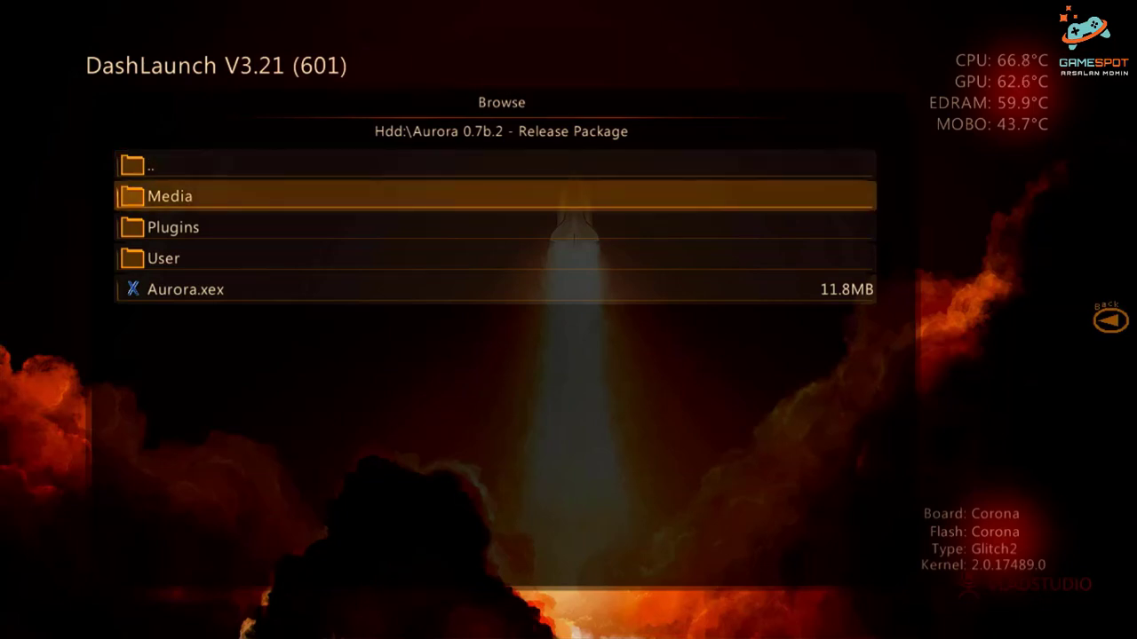
key("Down")
key("Down")
key("Down")
key("Return")
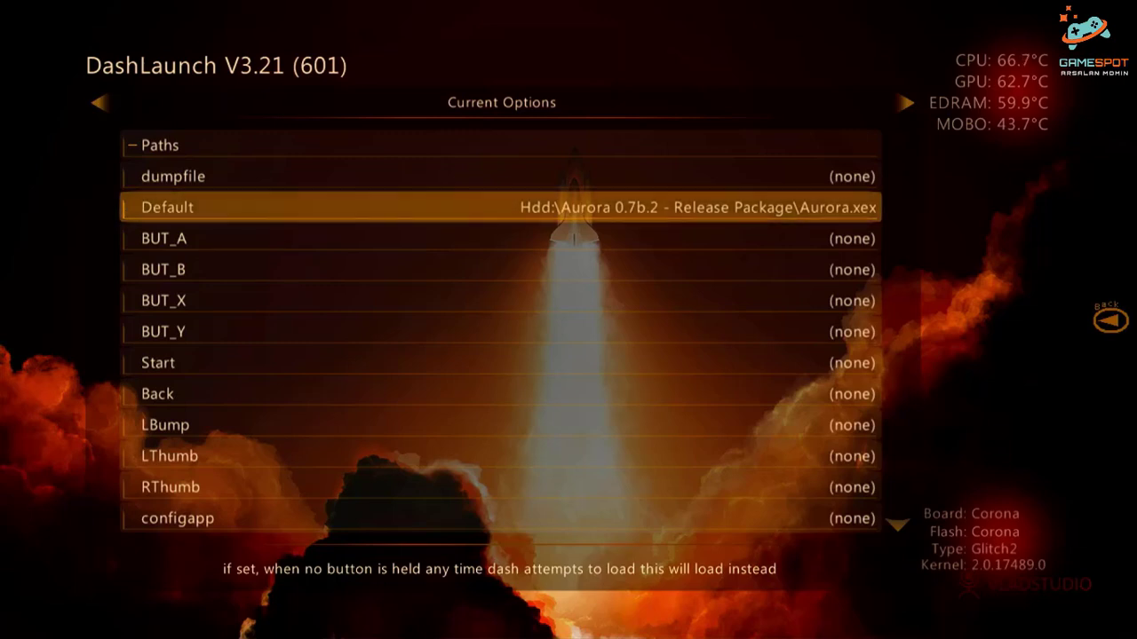
Save the settings to launch.ini on Hdd and return to Current Options
key("Right")
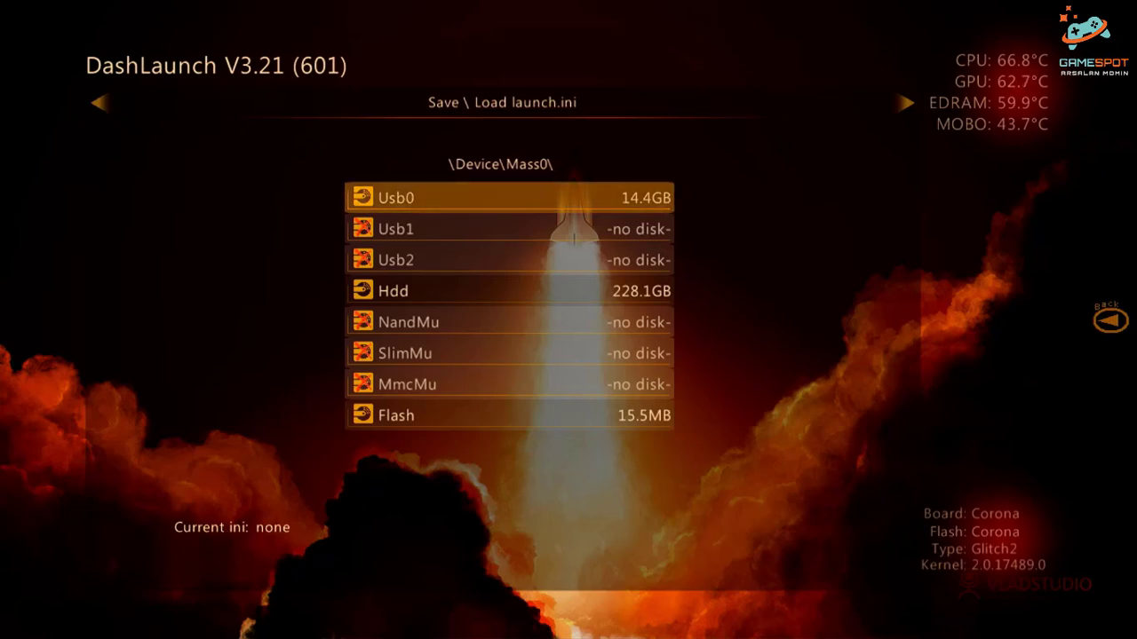
key("Down")
key("Down")
key("Down")
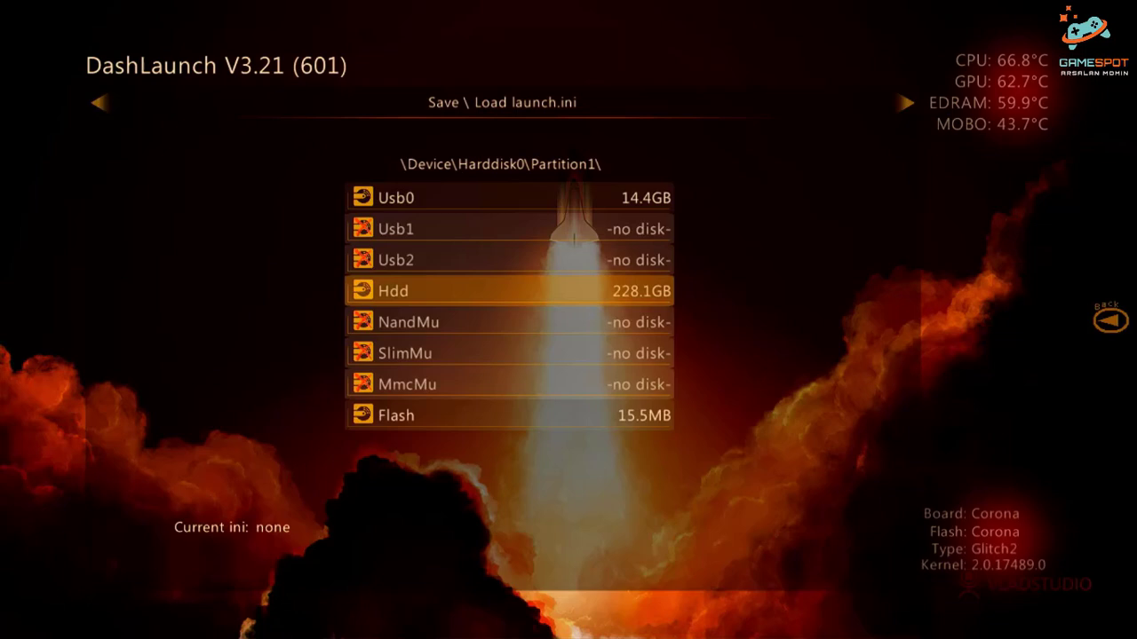
key("Return")
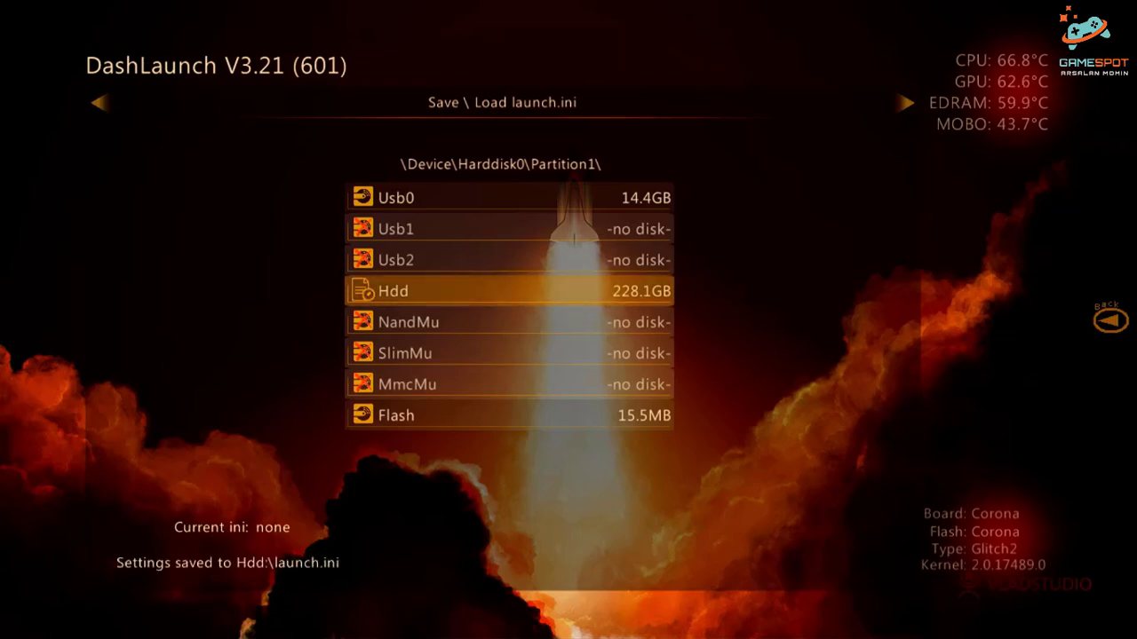
key("Escape")
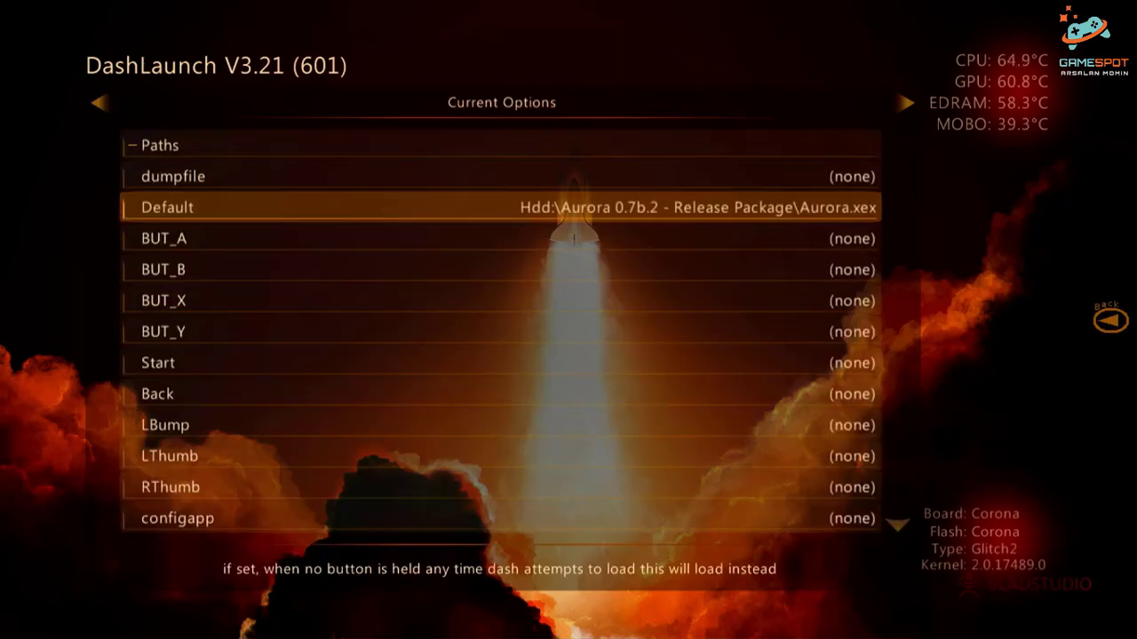
Collapse Paths, expand Network to reveal liveblock and livestrong, then bring up the Xbox Guide
key("Up")
key("Up")
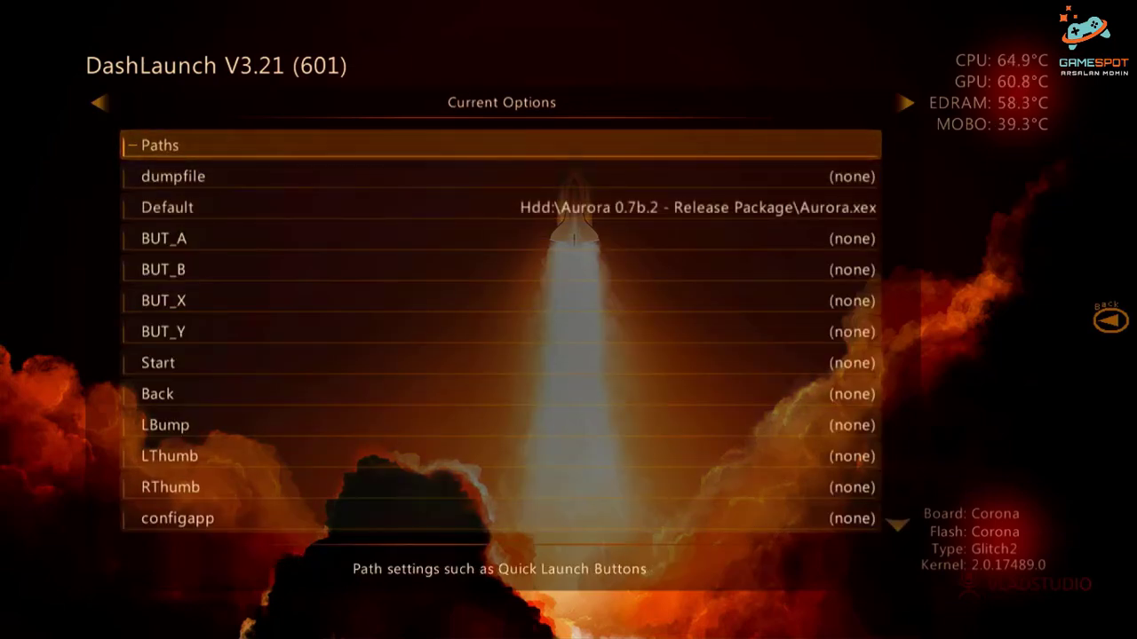
key("Return")
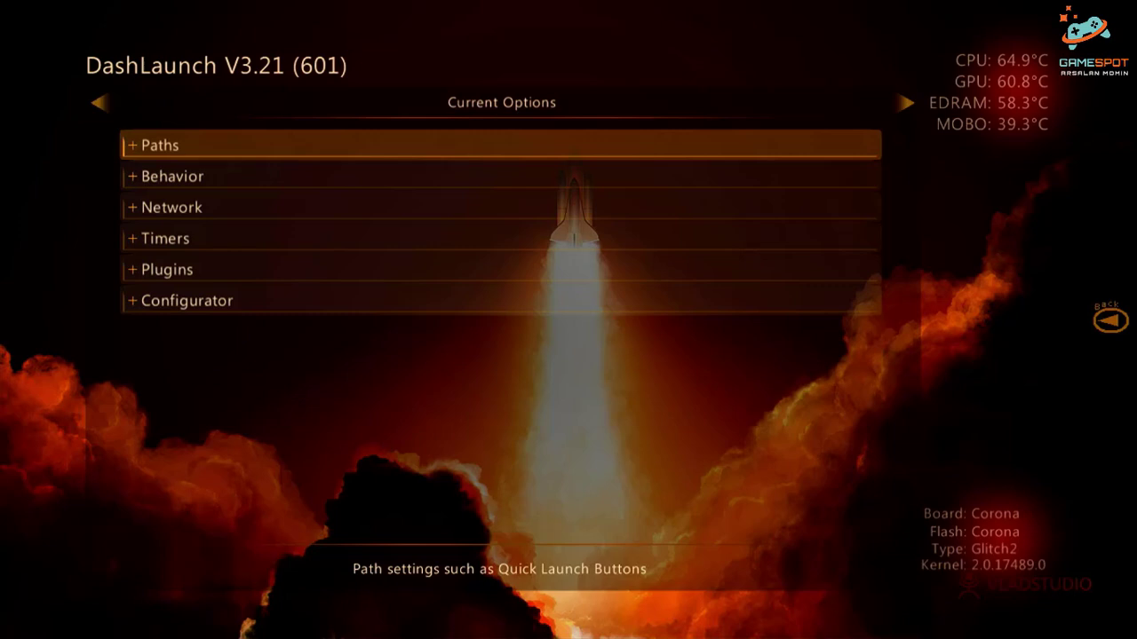
key("Down")
key("Down")
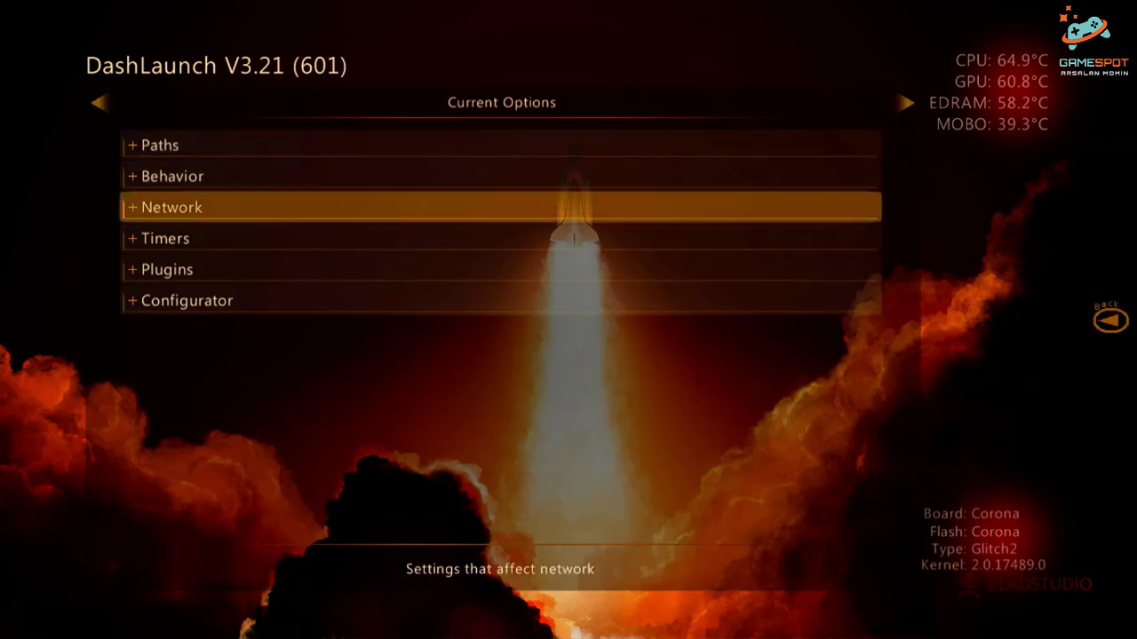
key("Return")
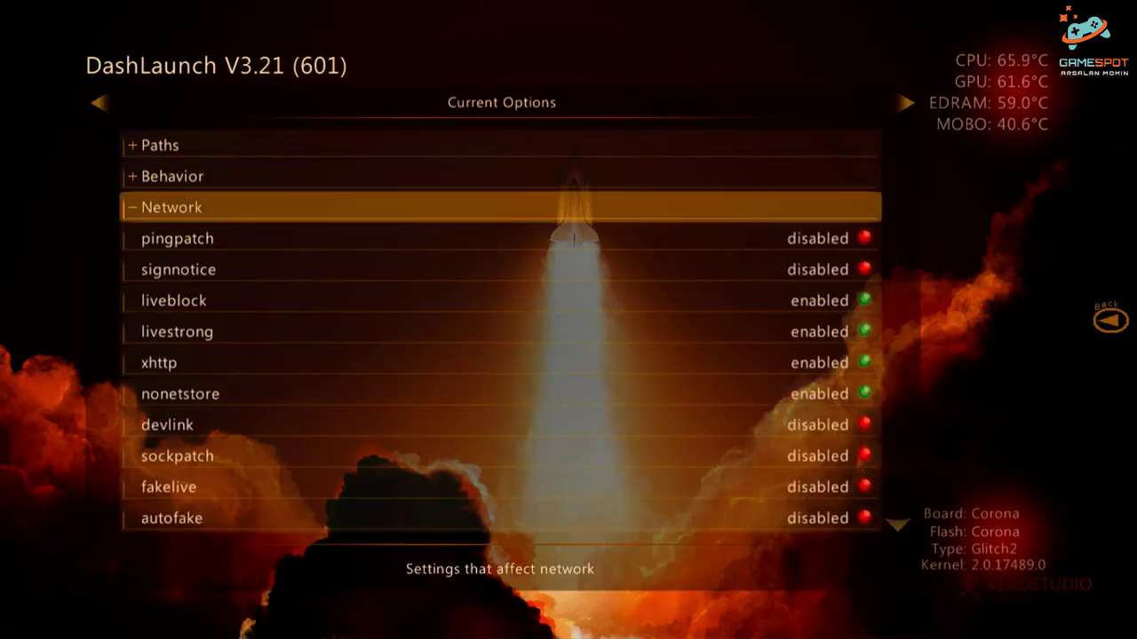
key("Down")
key("Down")
key("Down")
key("Down")
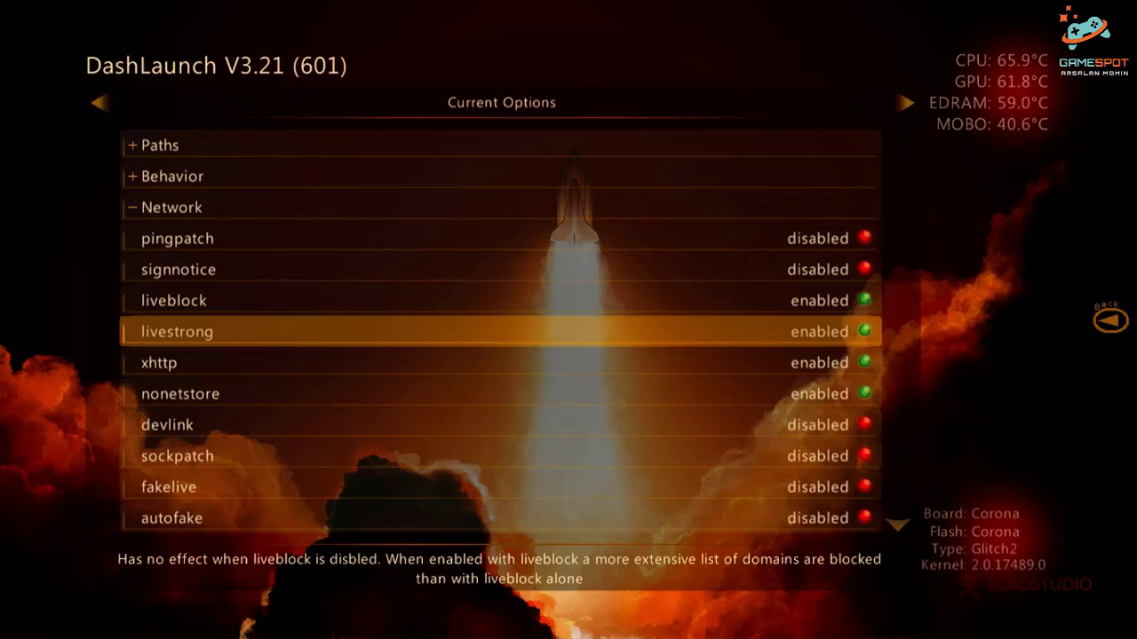
key("F1")
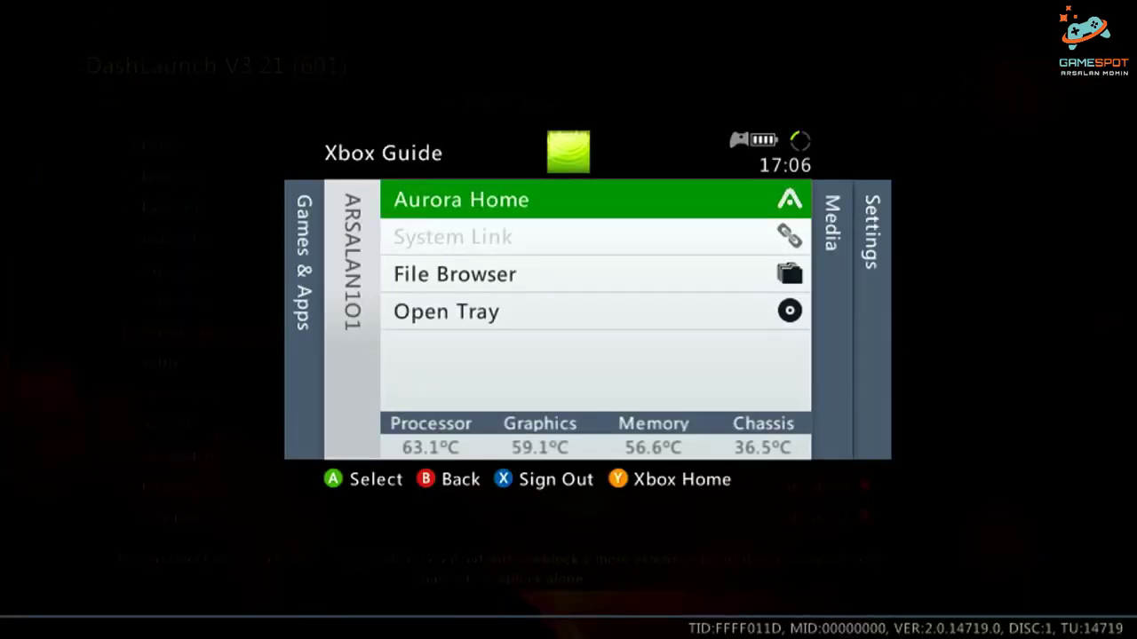
Leave for the stock dashboard via the Guide's Settings > System Settings, confirming Yes
key("Right")
key("Right")
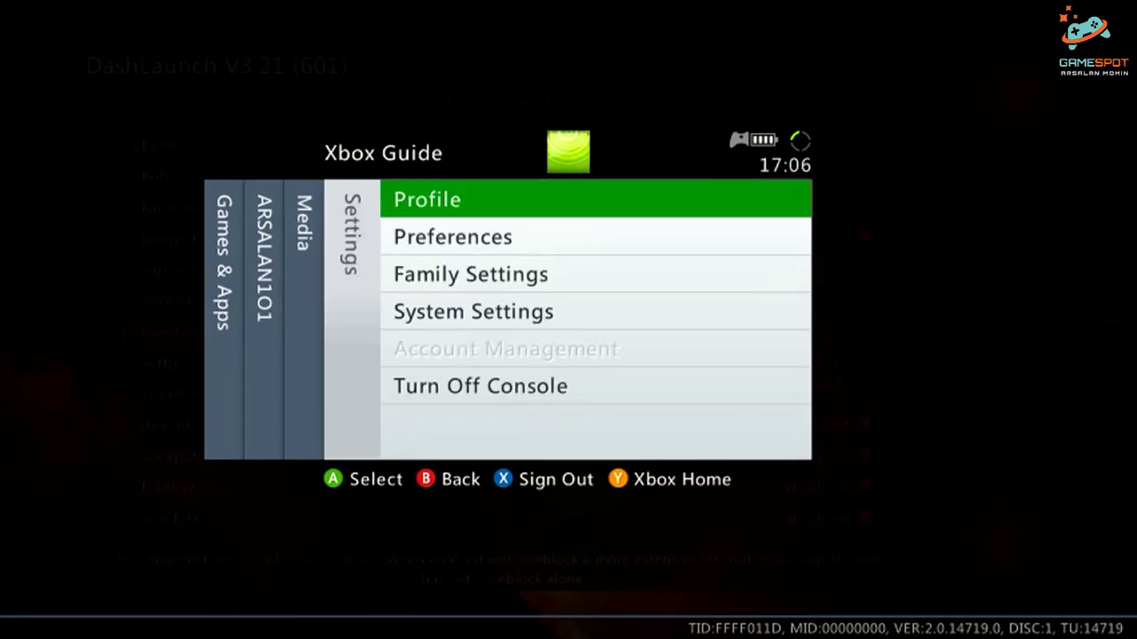
key("Down")
key("Down")
key("Down")
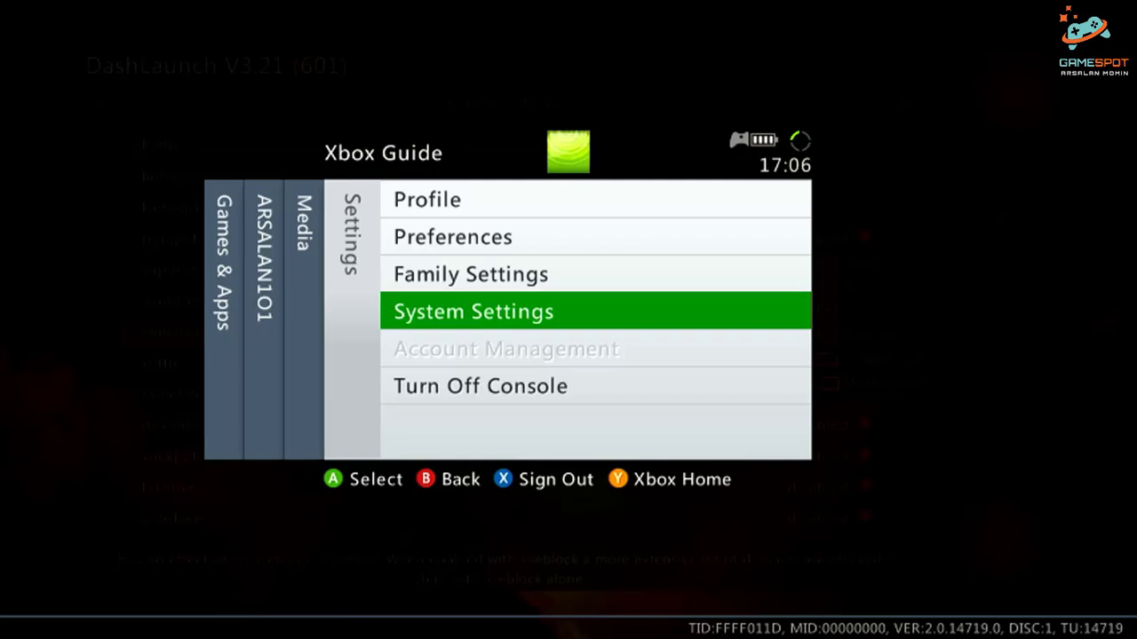
key("Return")
key("Up")
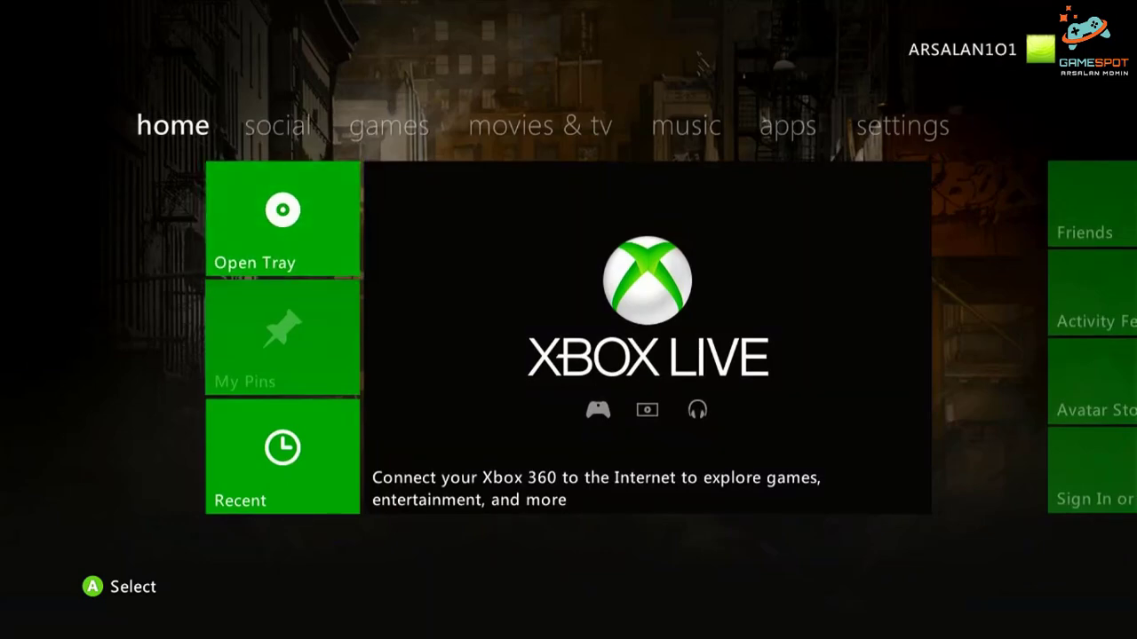
Open the dashboard's System > Network Settings to list the available networks
key("Right")
key("Right")
key("Right")
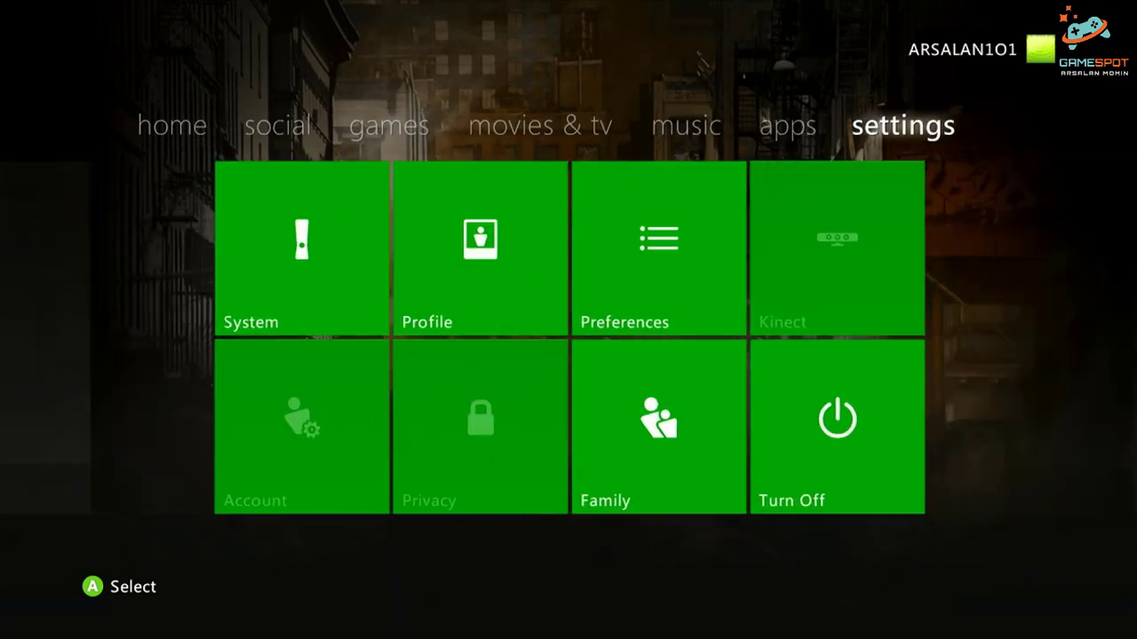
key("Down")
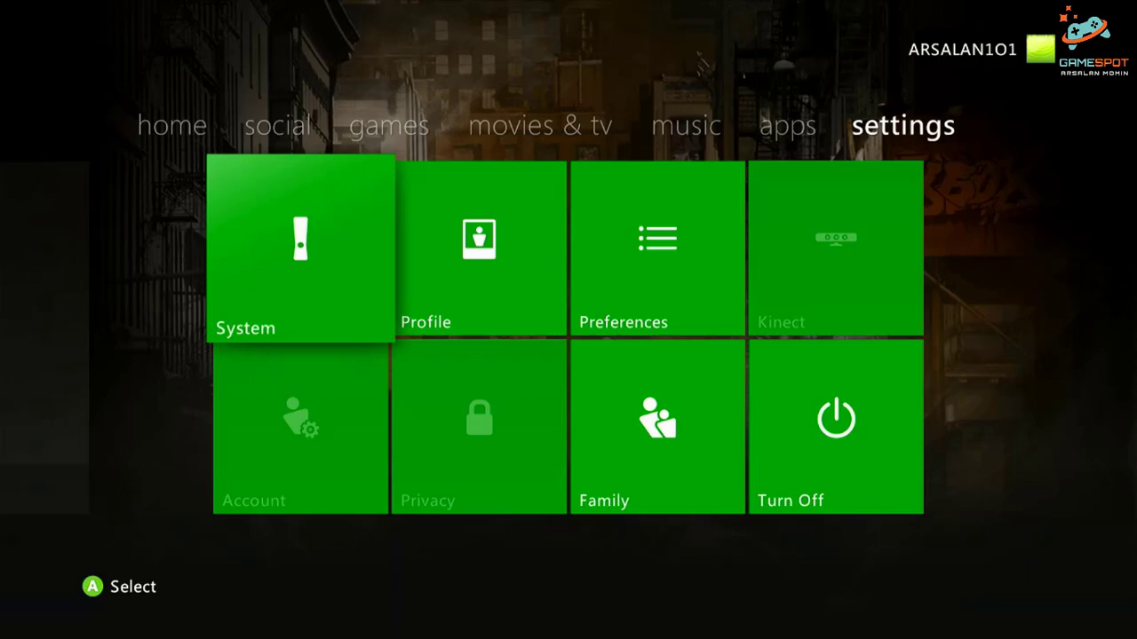
key("Return")
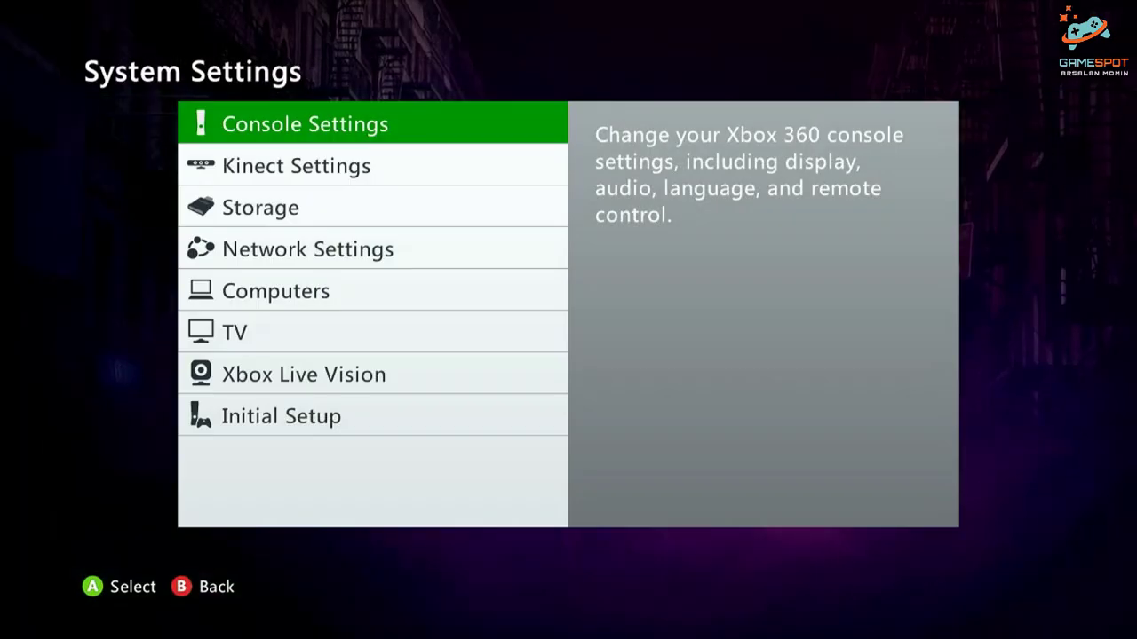
key("Down")
key("Down")
key("Down")
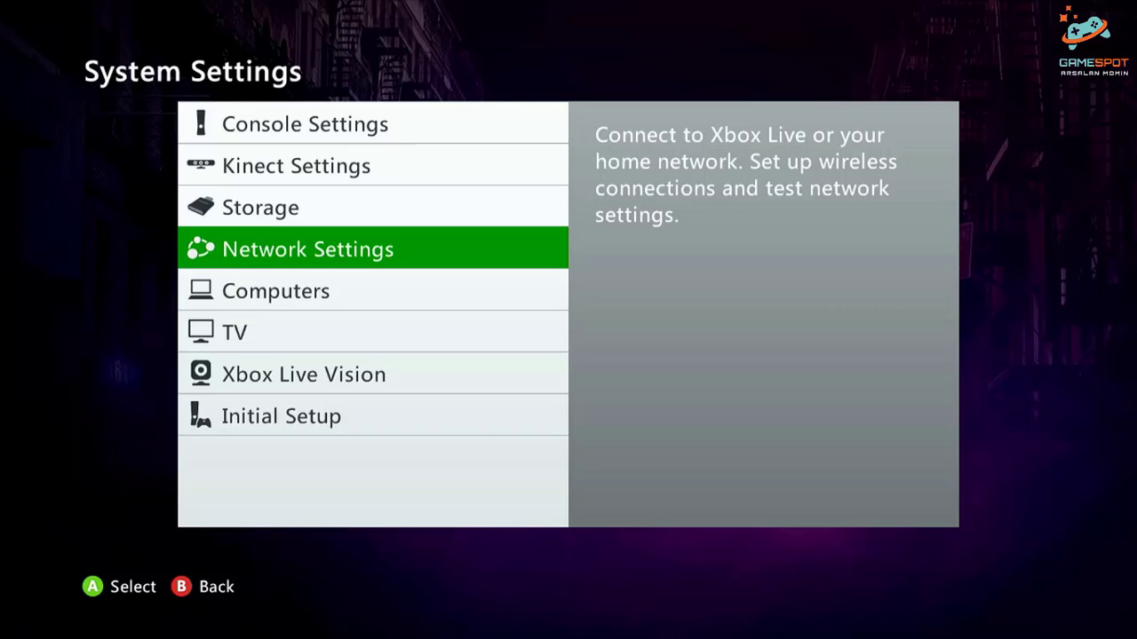
key("Return")
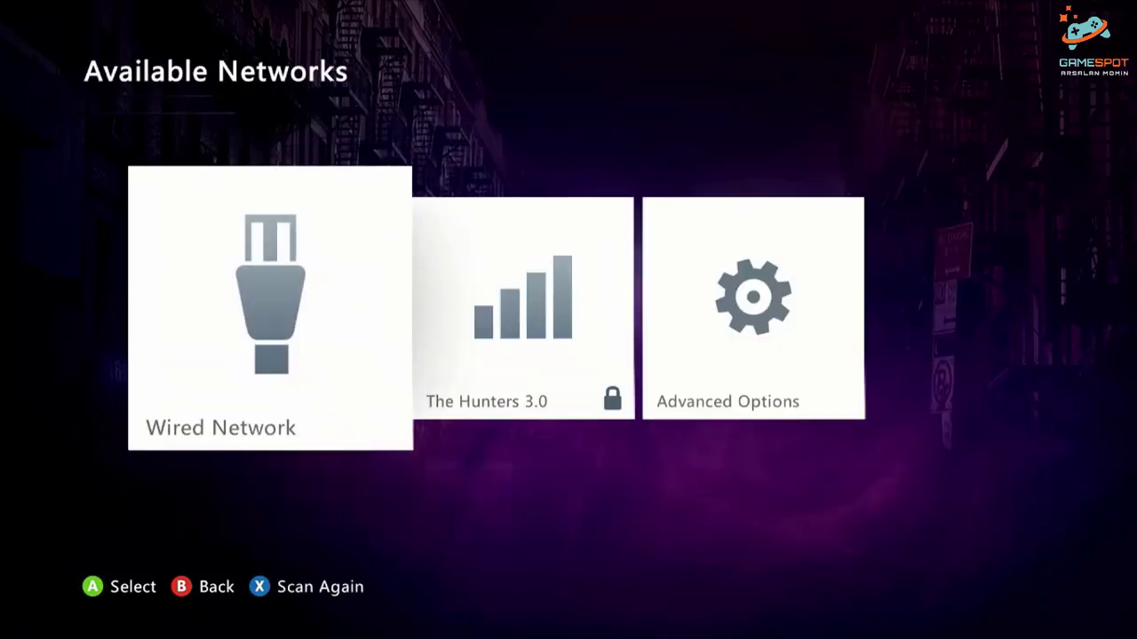
Select The Hunters 3.0 and enter its WPA2 passphrase on the on-screen keyboard
key("Right")
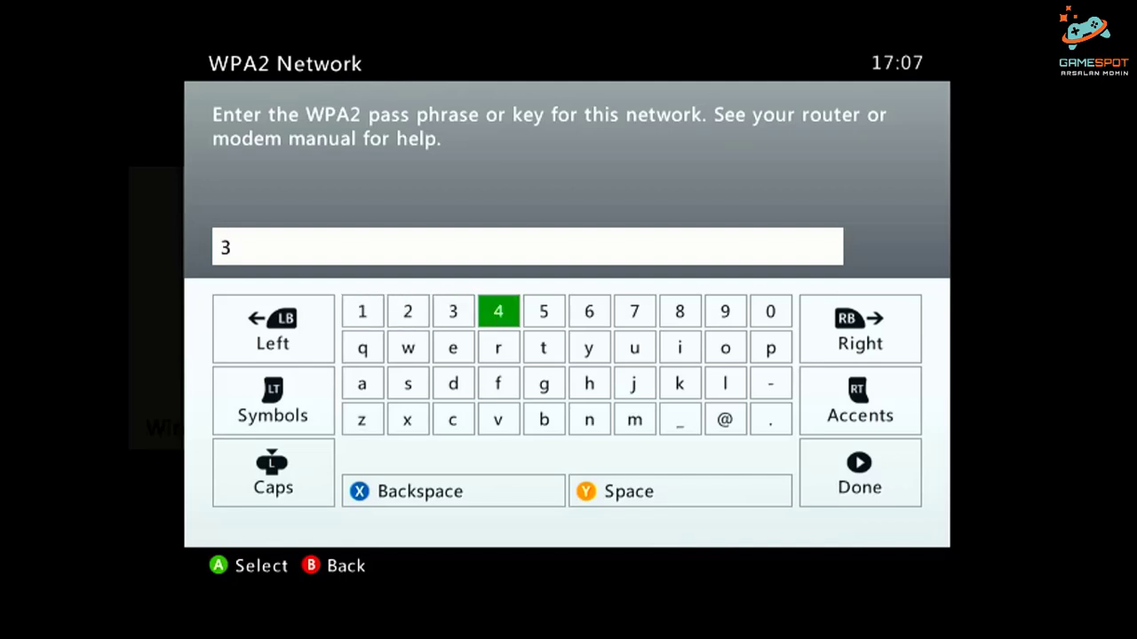
key("Left")
key("Left")
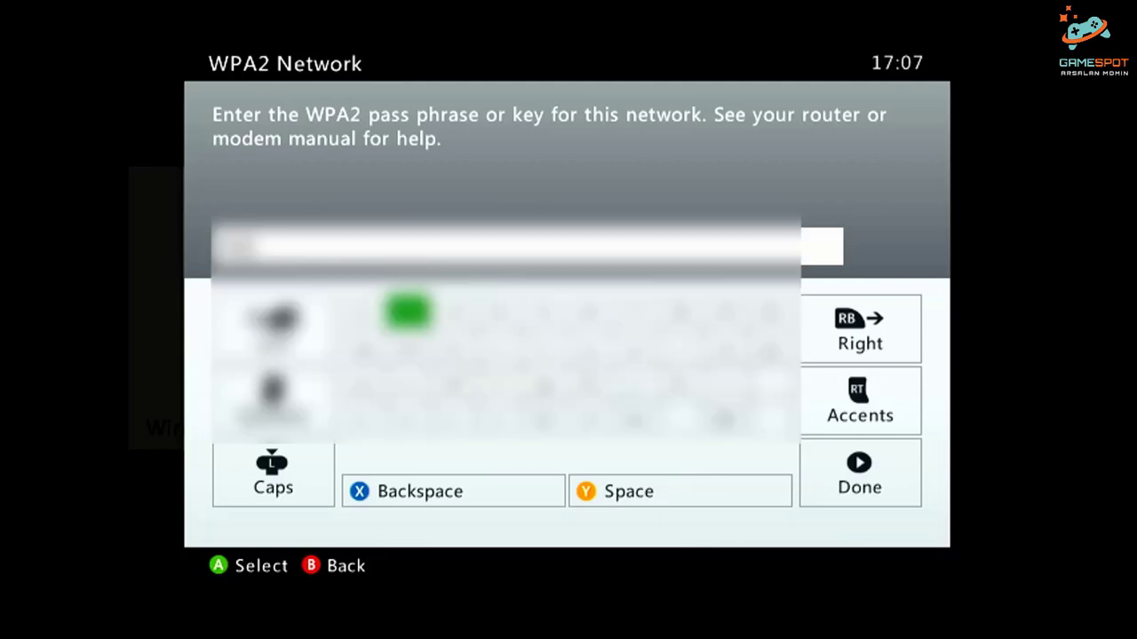
key("Right")
key("Right")
key("Right")
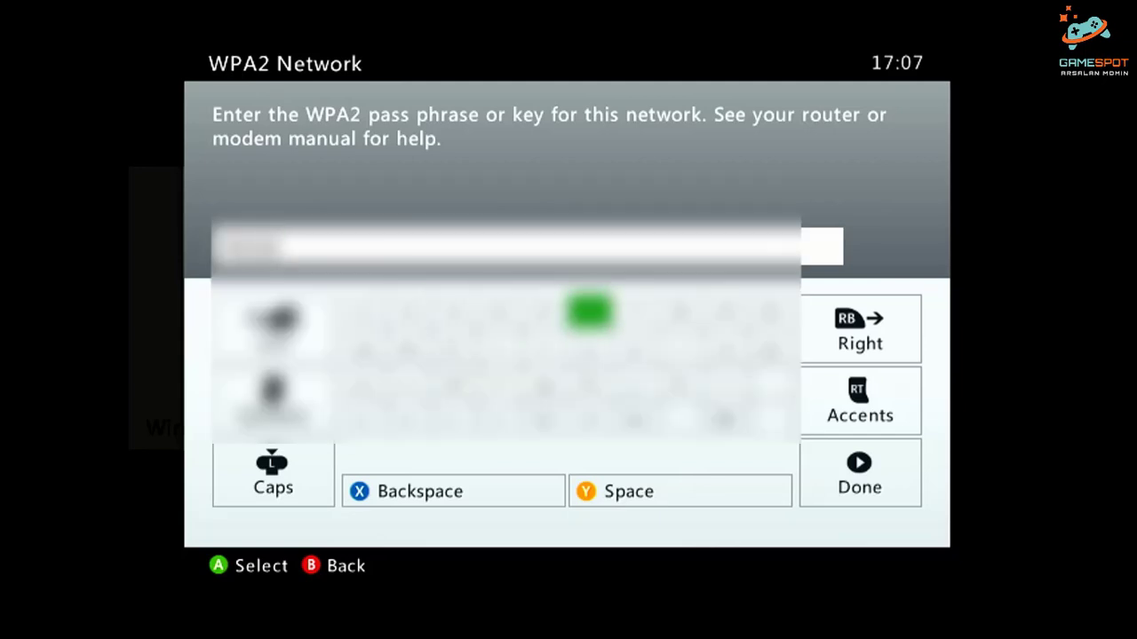
key("Down")
key("Right")
key("Right")
key("Right")
key("Down")
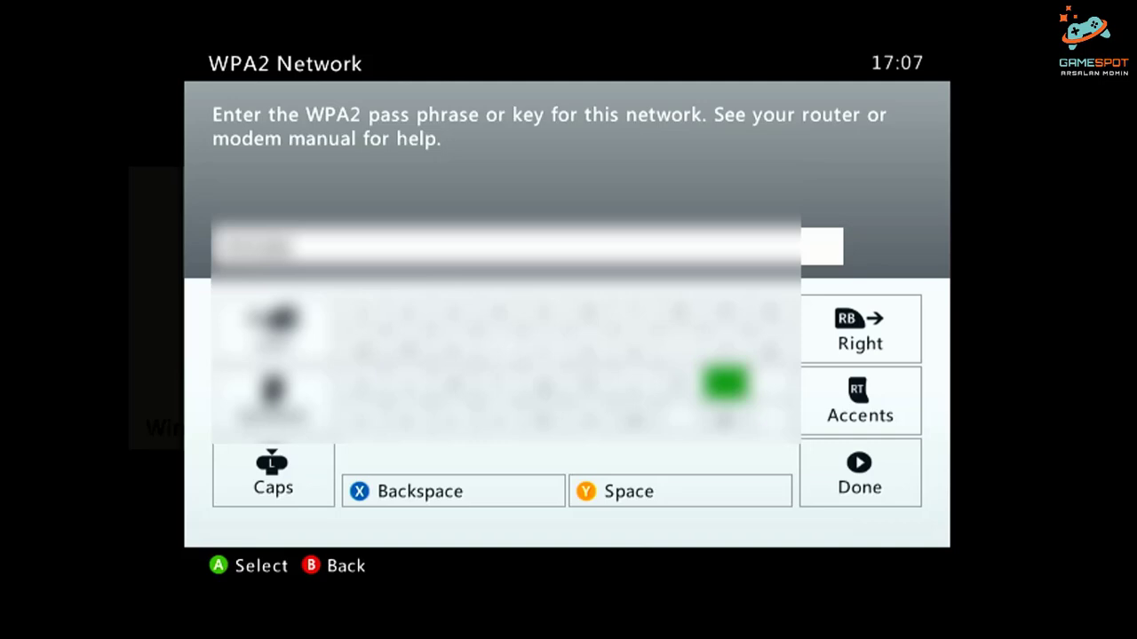
key("Down")
key("Up")
key("Left")
key("Left")
key("Left")
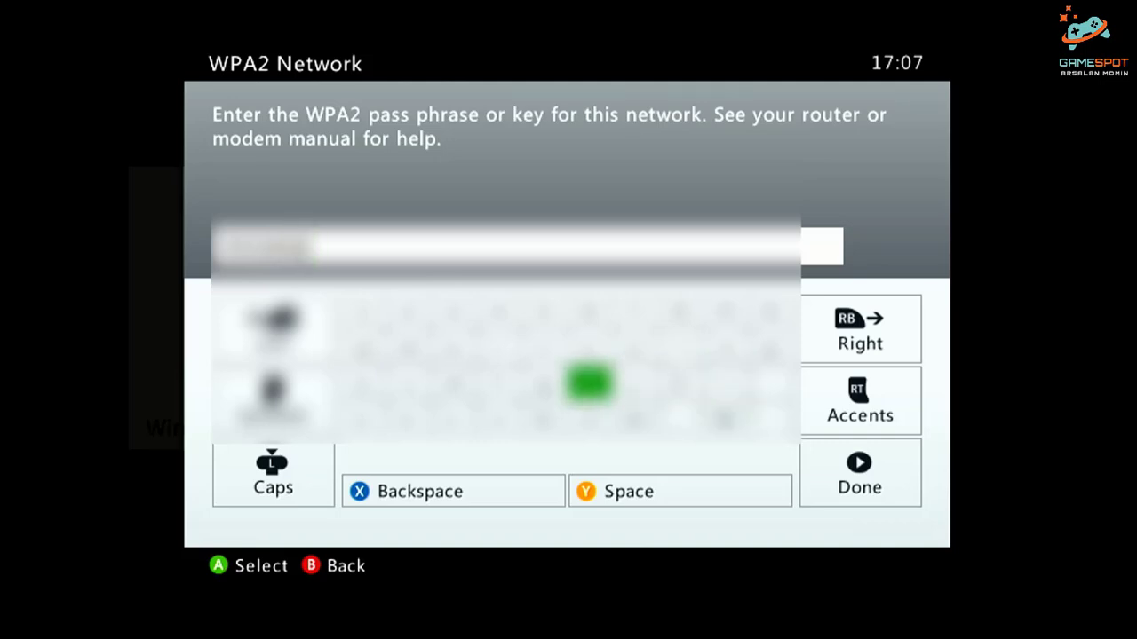
key("Right")
key("Right")
key("Right")
key("Up")
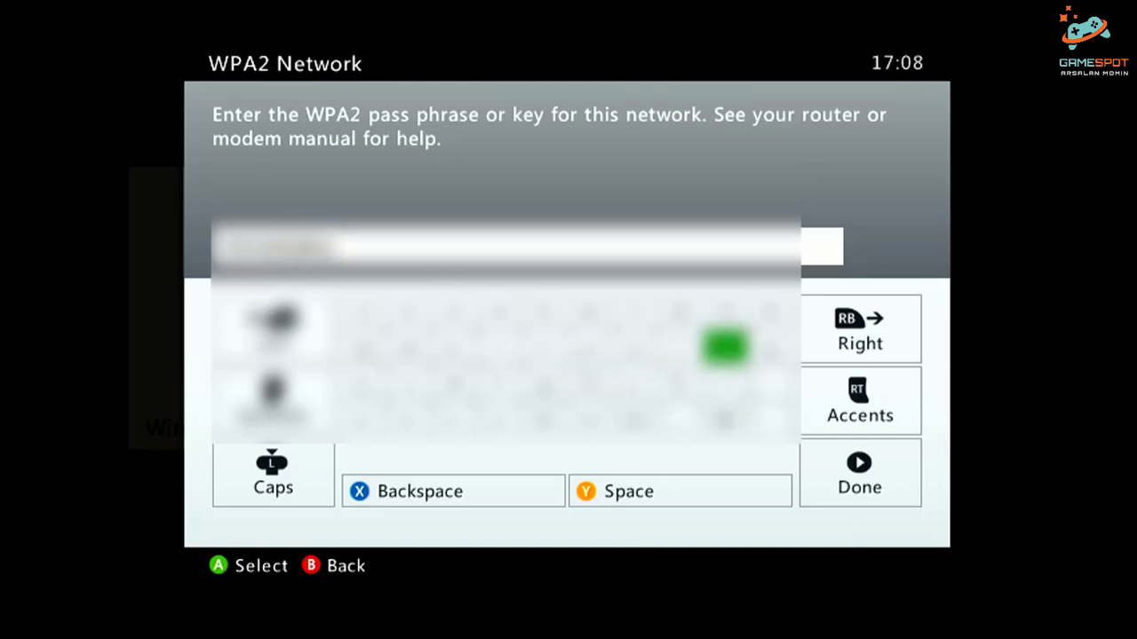
key("Left")
key("Left")
key("Left")
key("Down")
key("Down")
key("Return")
key("Up")
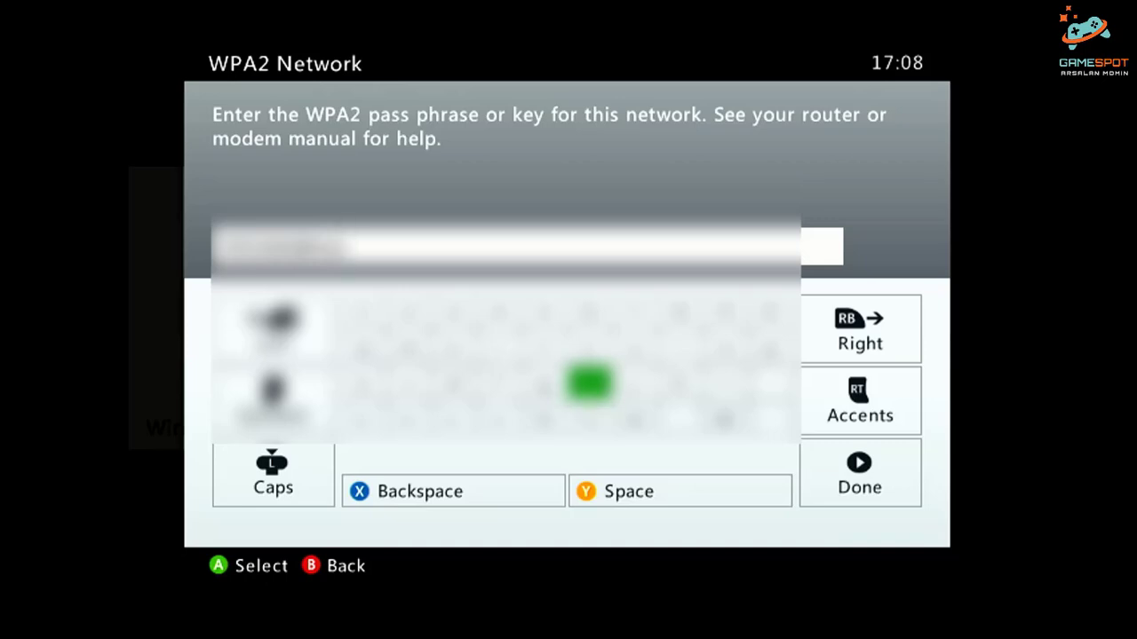
key("Left")
key("Left")
key("Left")
key("Left")
key("Left")
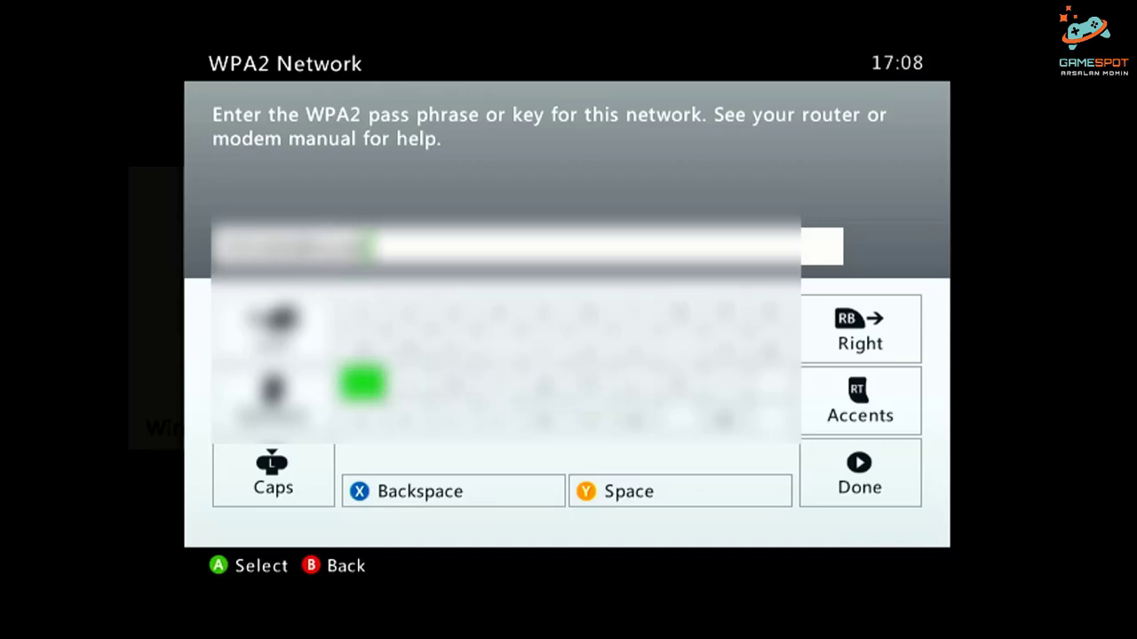
key("Up")
key("Right")
key("Right")
key("Right")
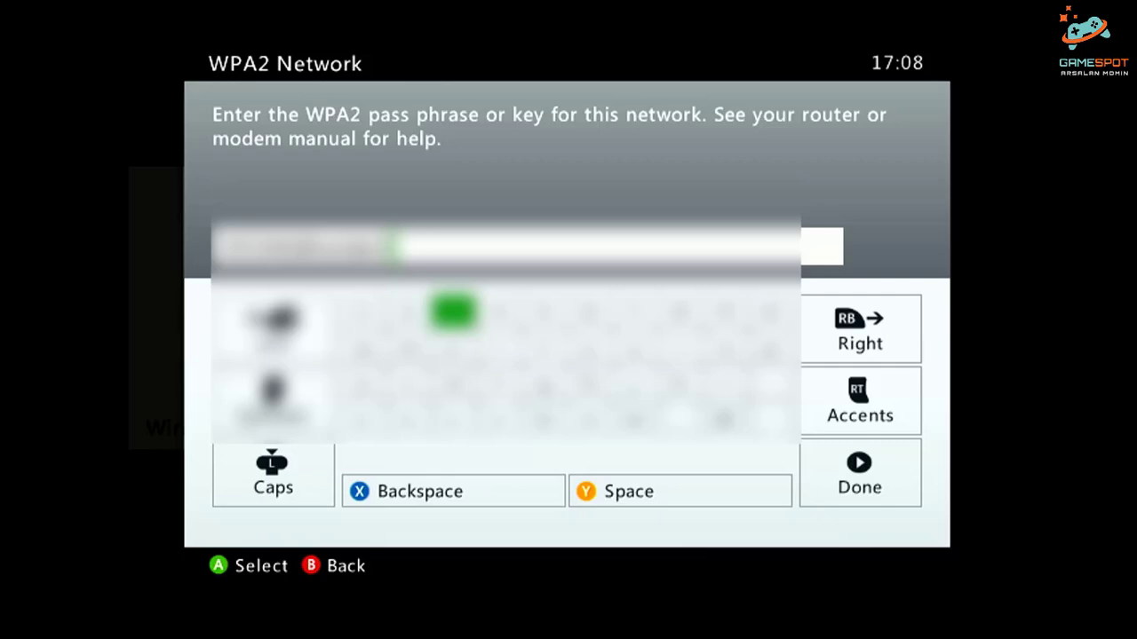
key("Down")
key("Down")
key("Down")
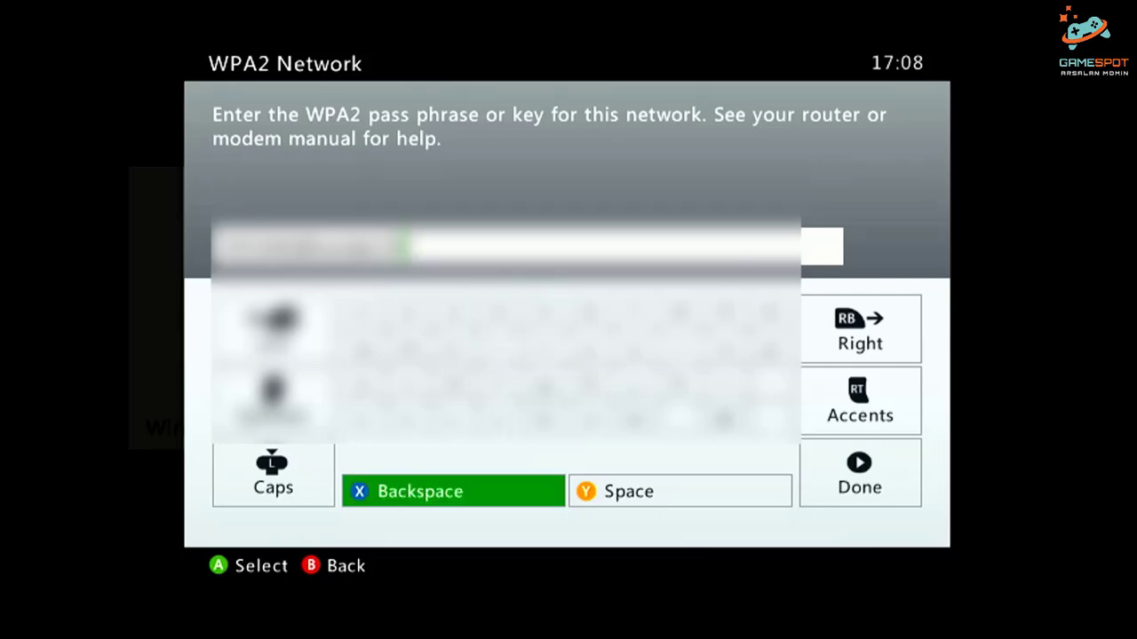
Finish the passphrase, run the connection test, and cancel the Test Failed dialog
key("Right")
key("Right")
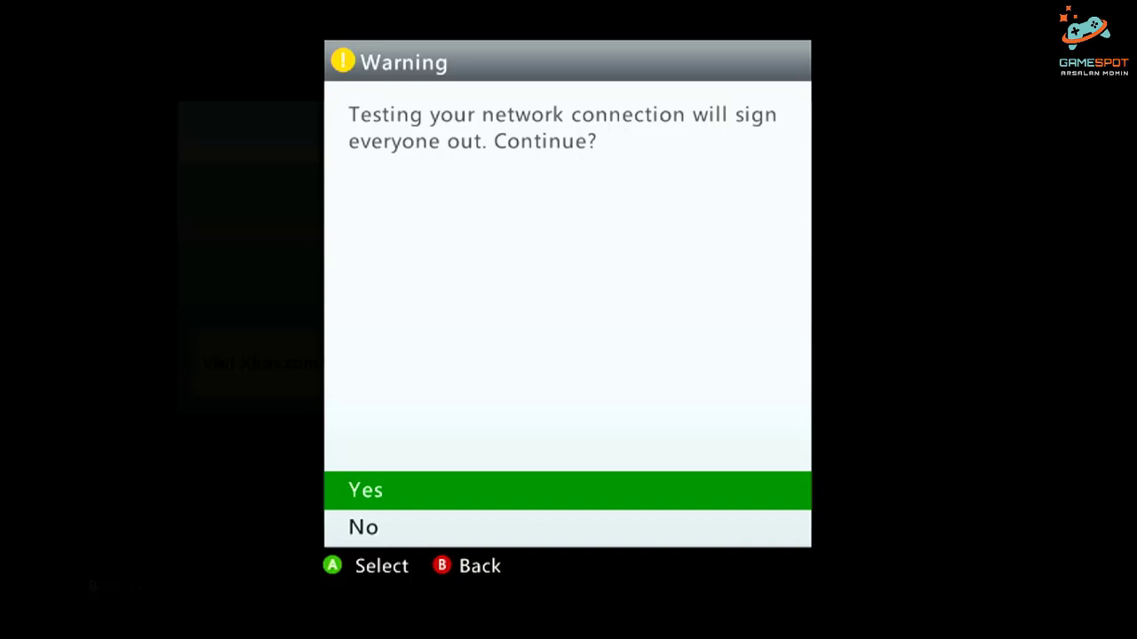
key("Return")
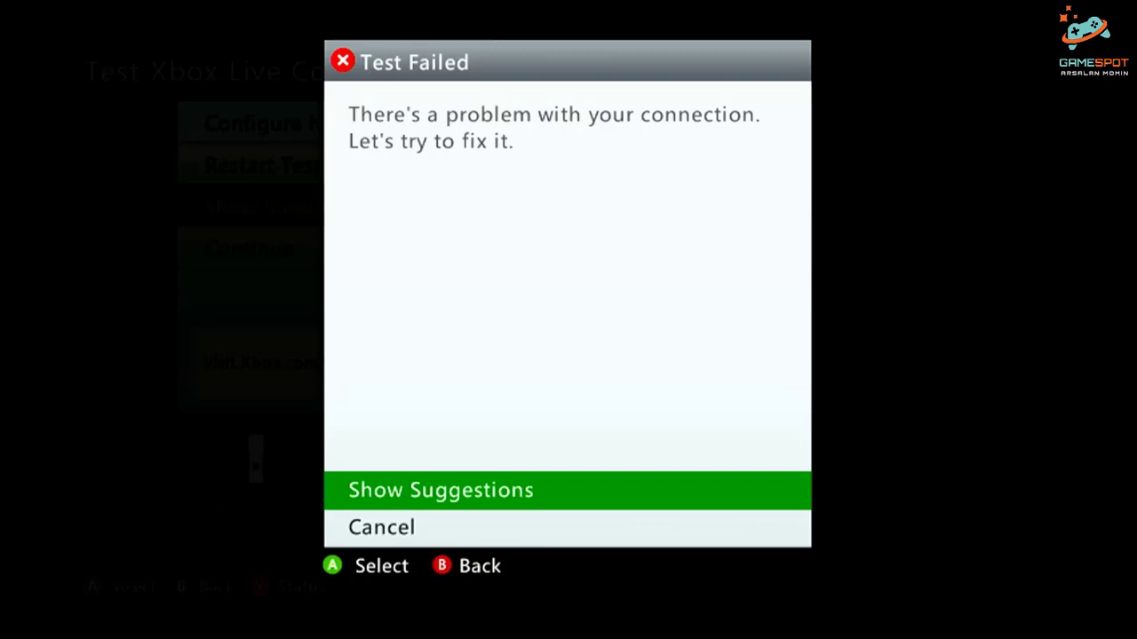
key("Down")
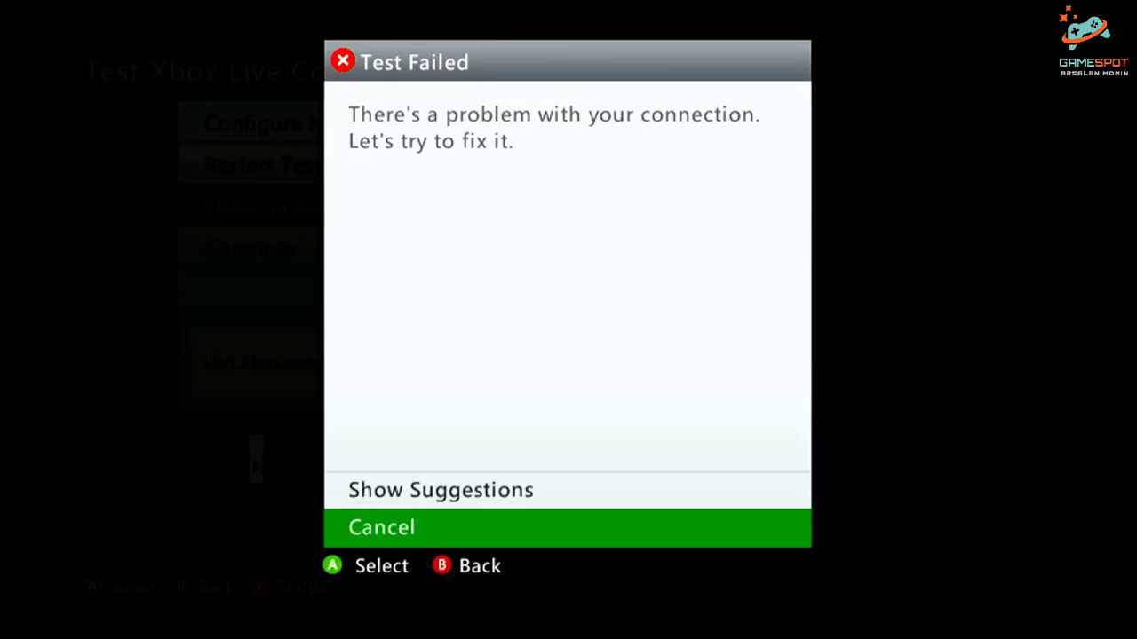
key("Return")
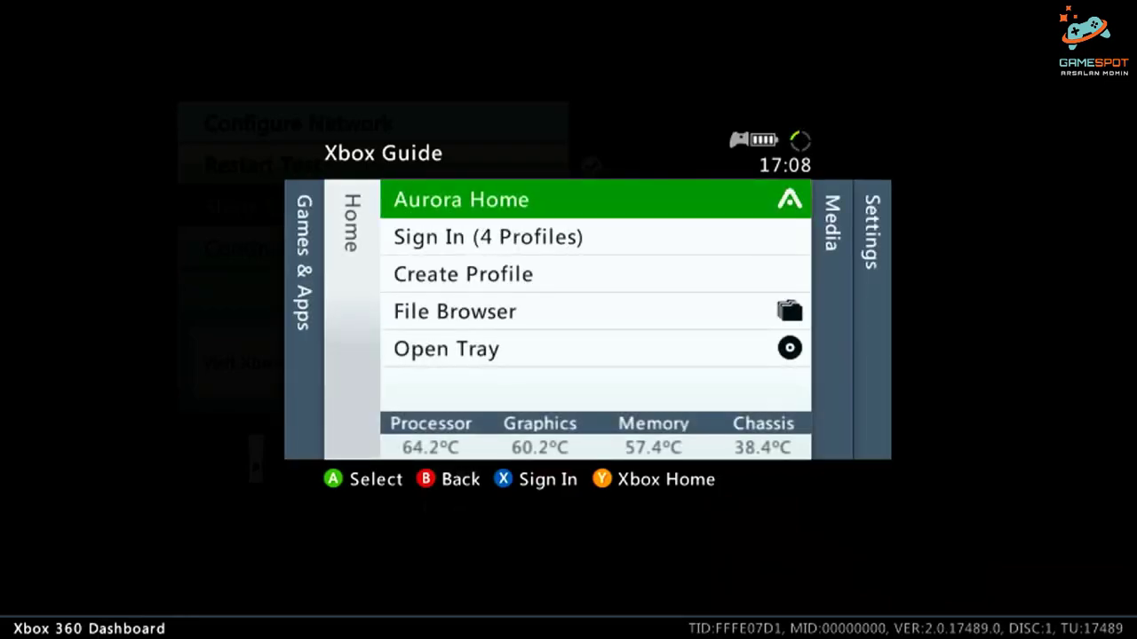
Launch Aurora Home and wait for its empty library showing No Titles Found
key("Return")
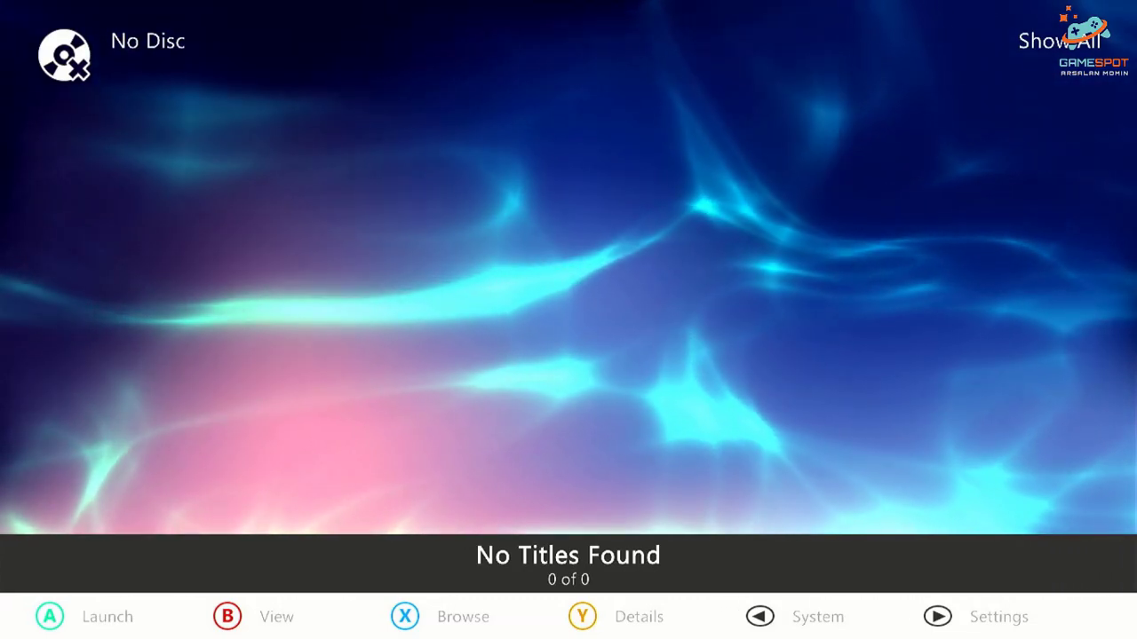
key("Return")
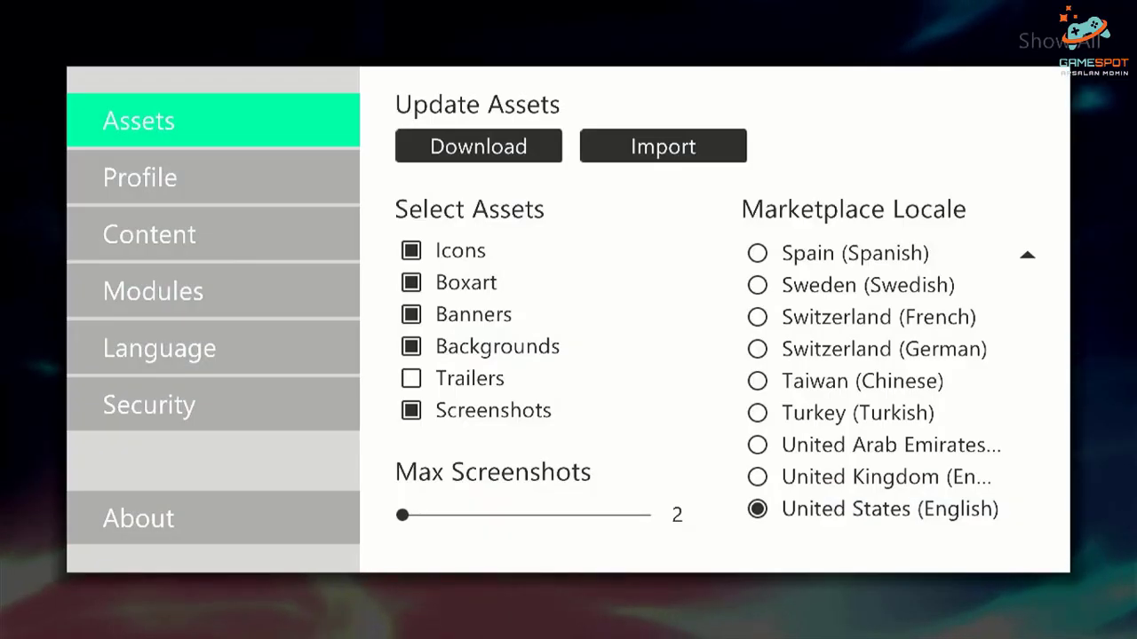
key("Down")
key("Down")
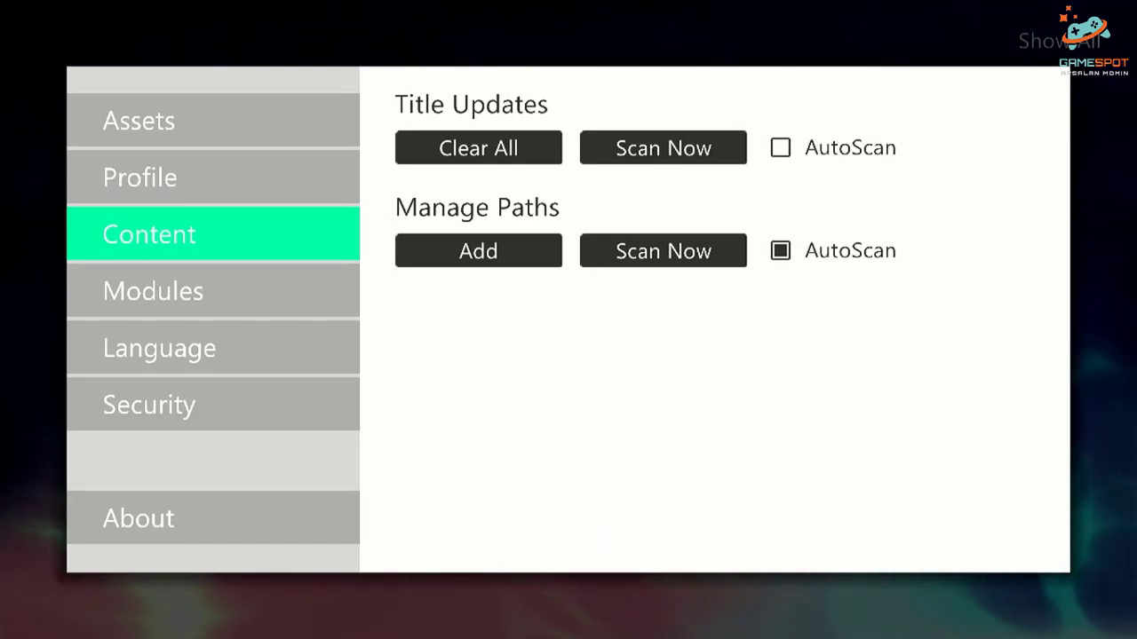
key("Right")
key("Down")
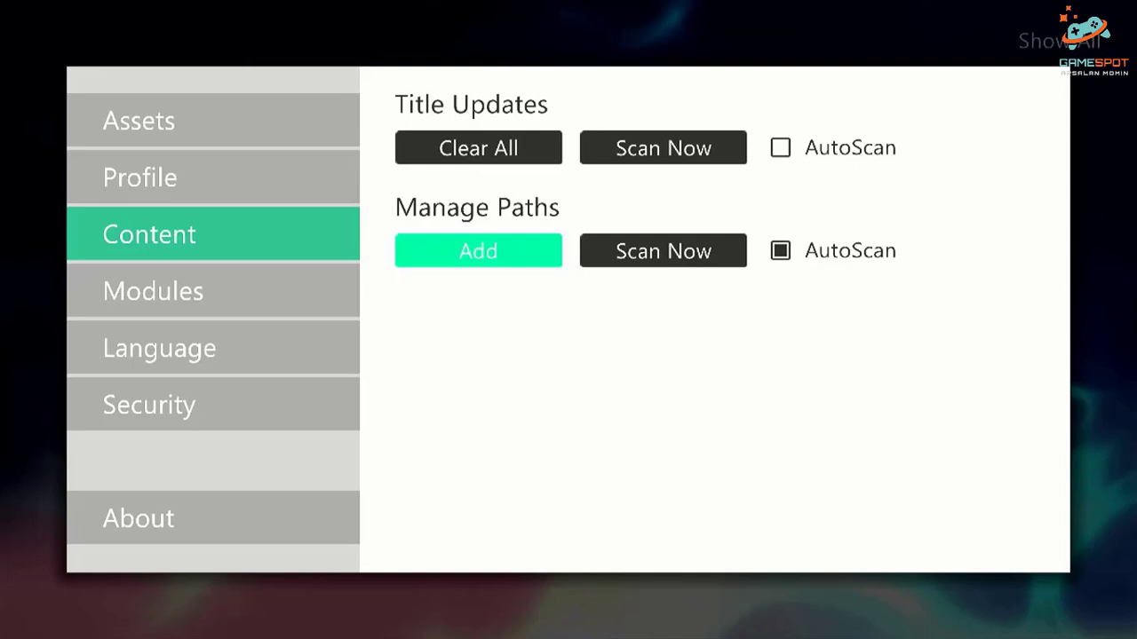
key("Return")
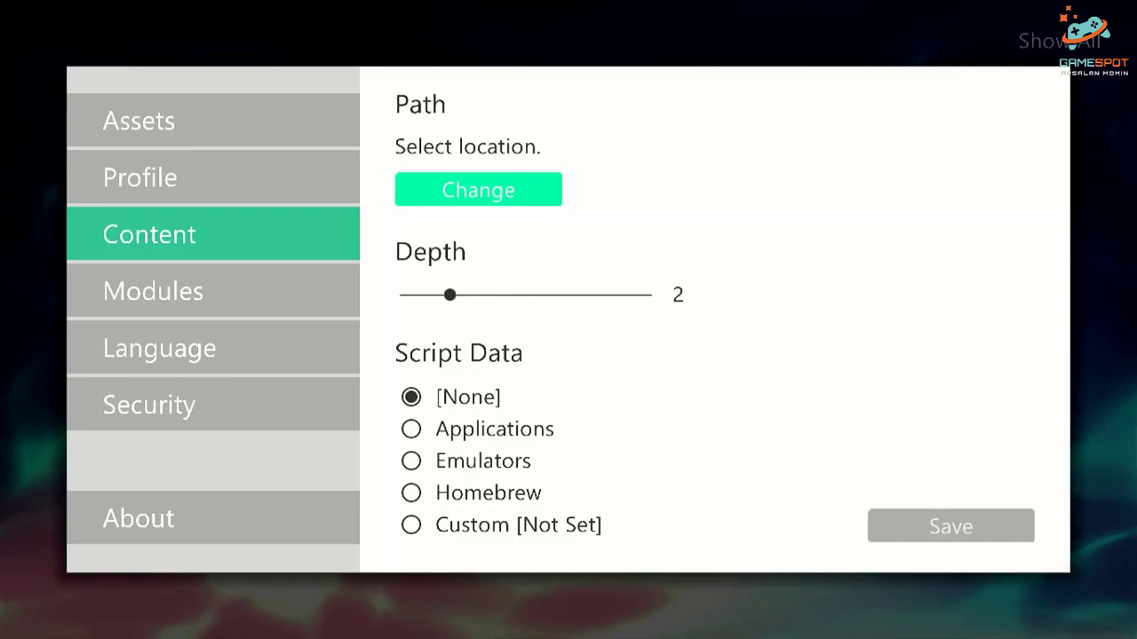
key("Return")
key("Down")
key("Down")
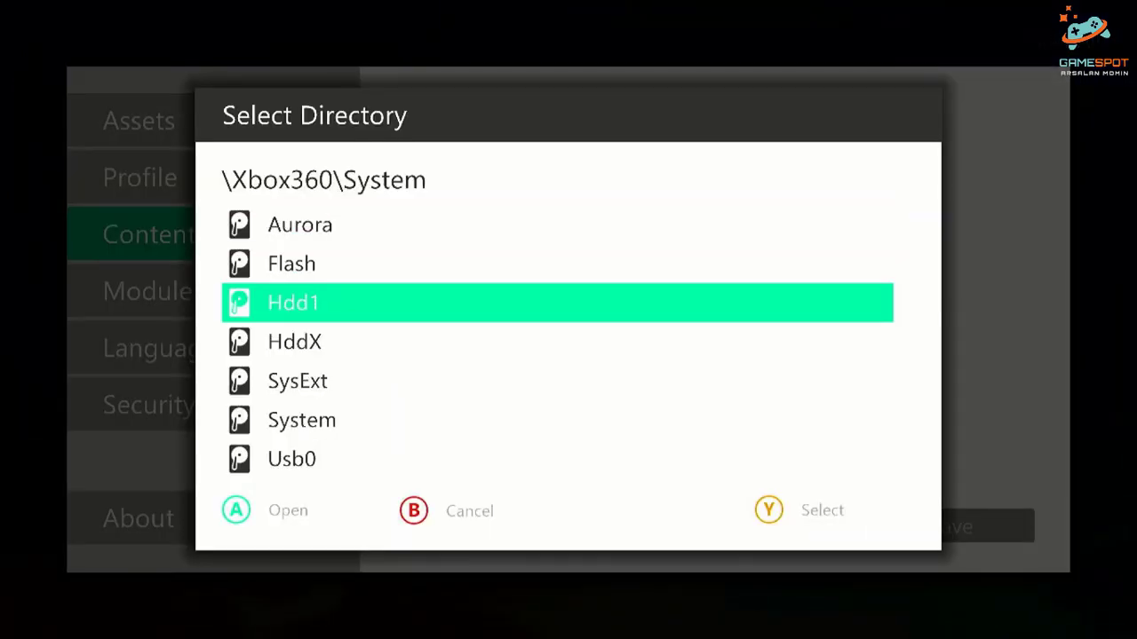
key("Return")
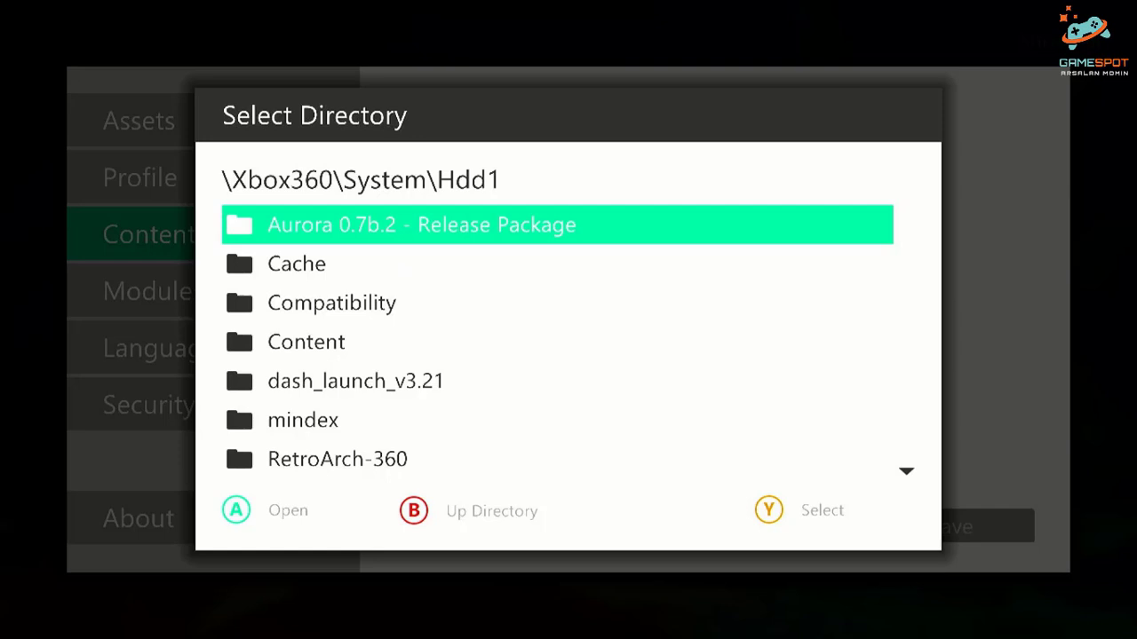
key("Down")
key("Down")
key("Down")
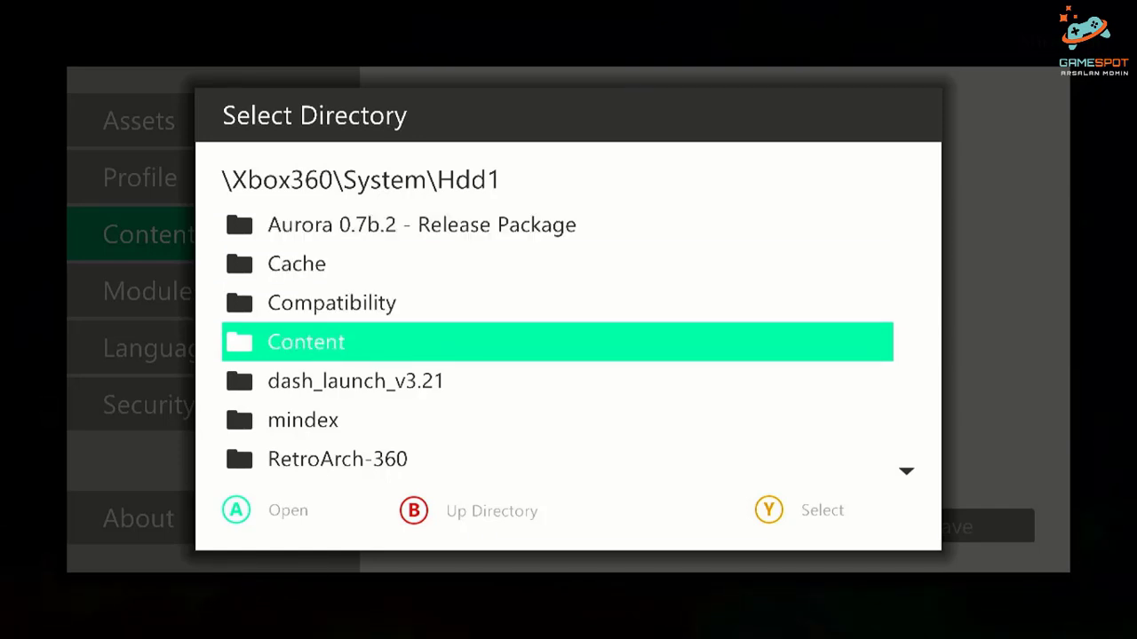
key("Return")
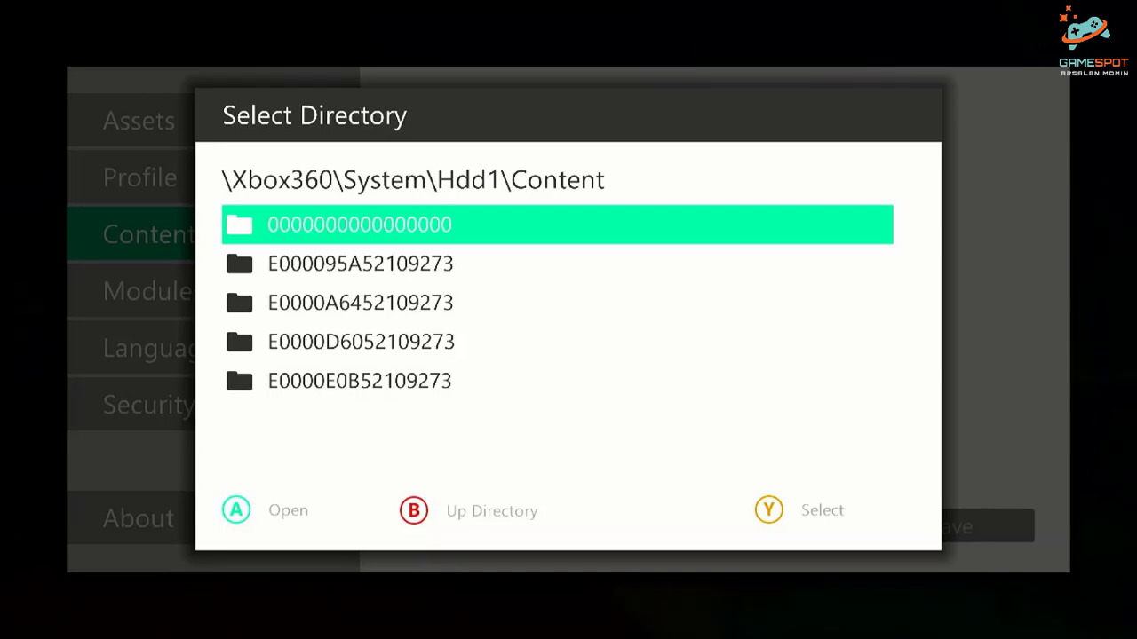
key("y")
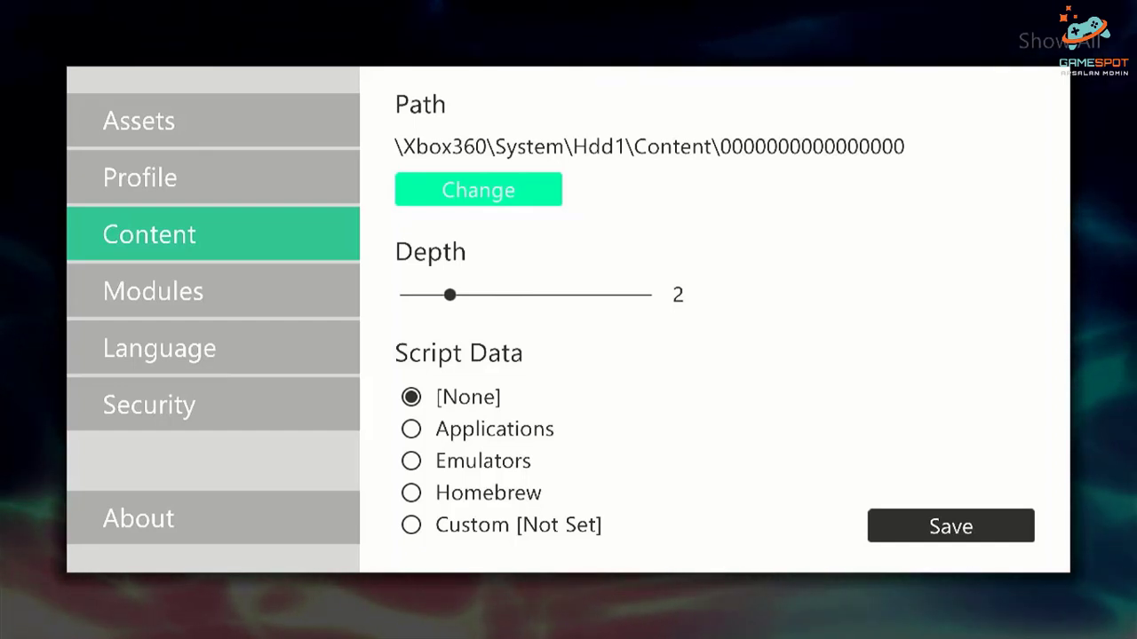
Set the scan depth to 5 and save the new path
key("Down")
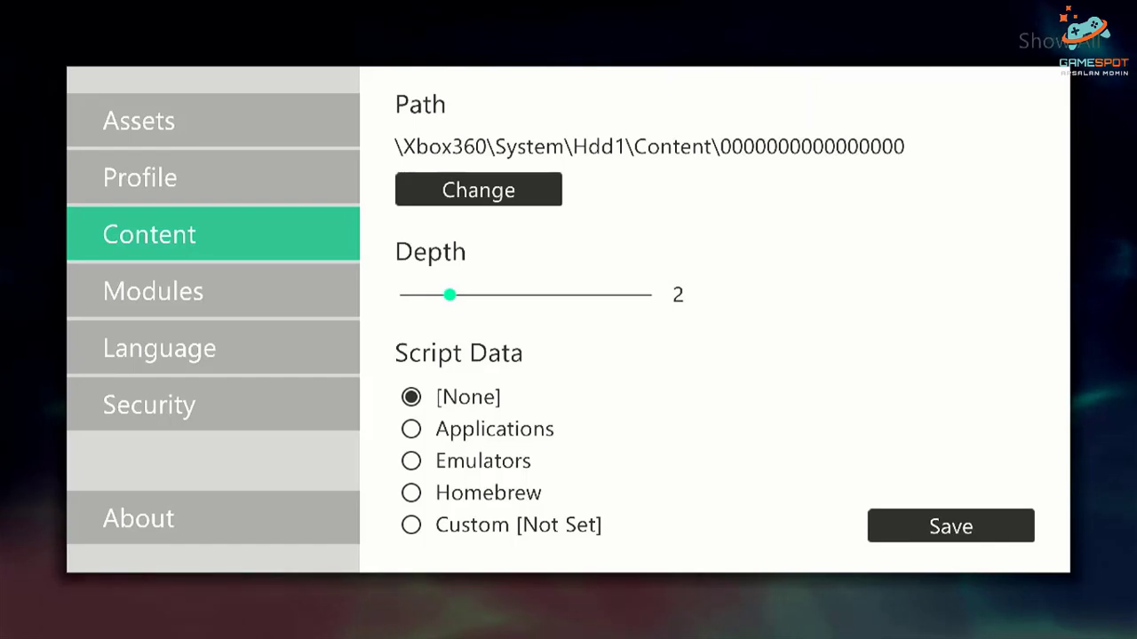
key("Right")
key("Right")
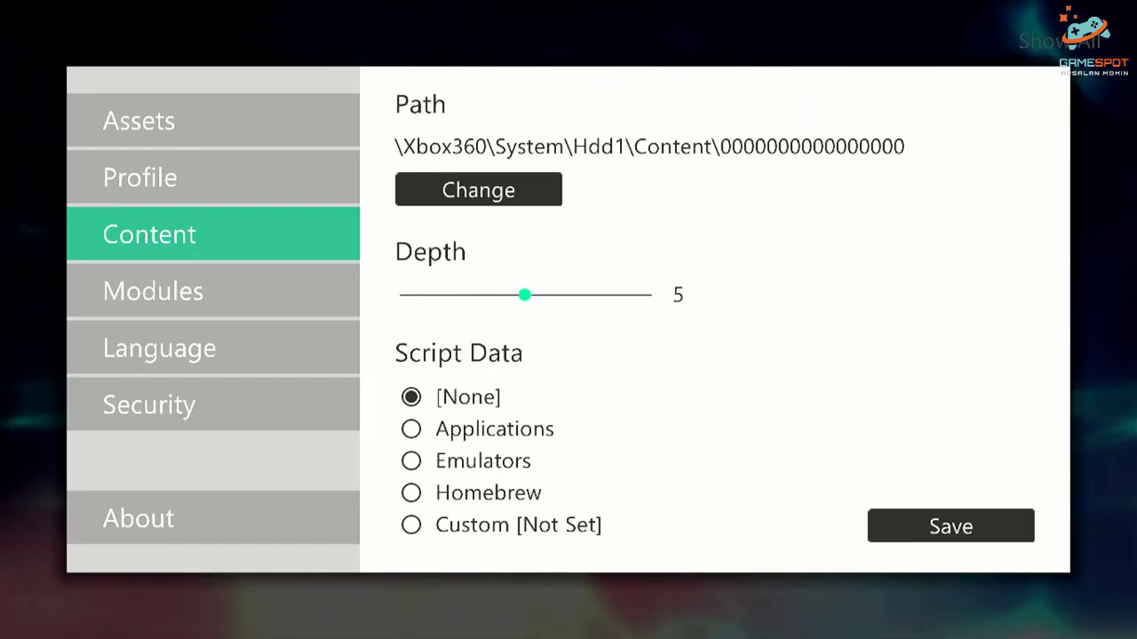
key("Down")
key("Down")
key("Down")
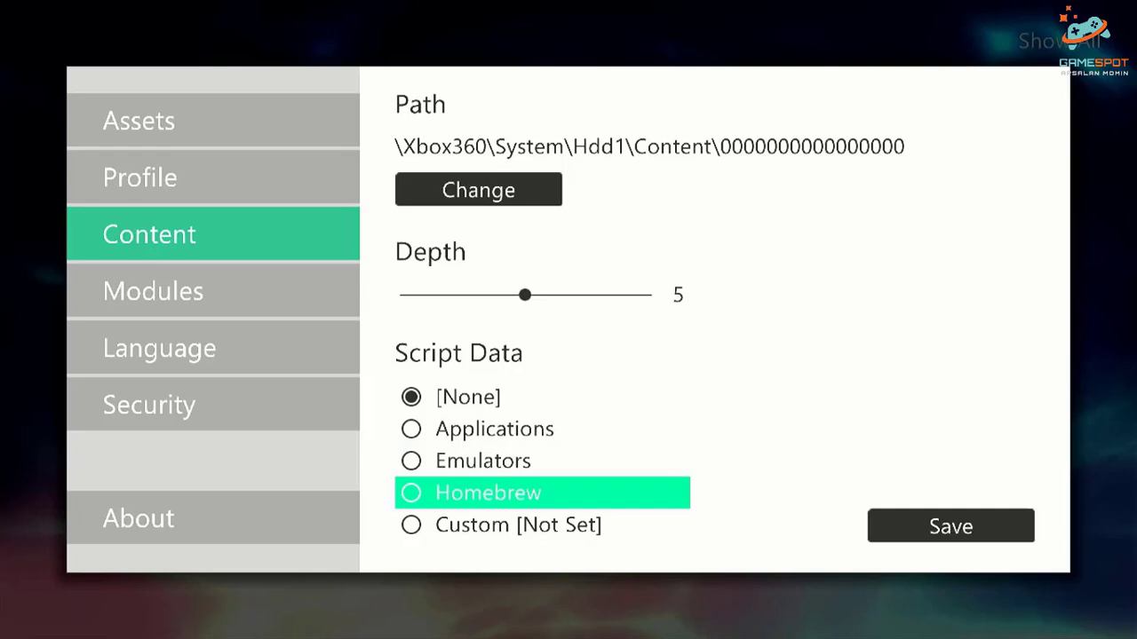
key("Down")
key("Return")
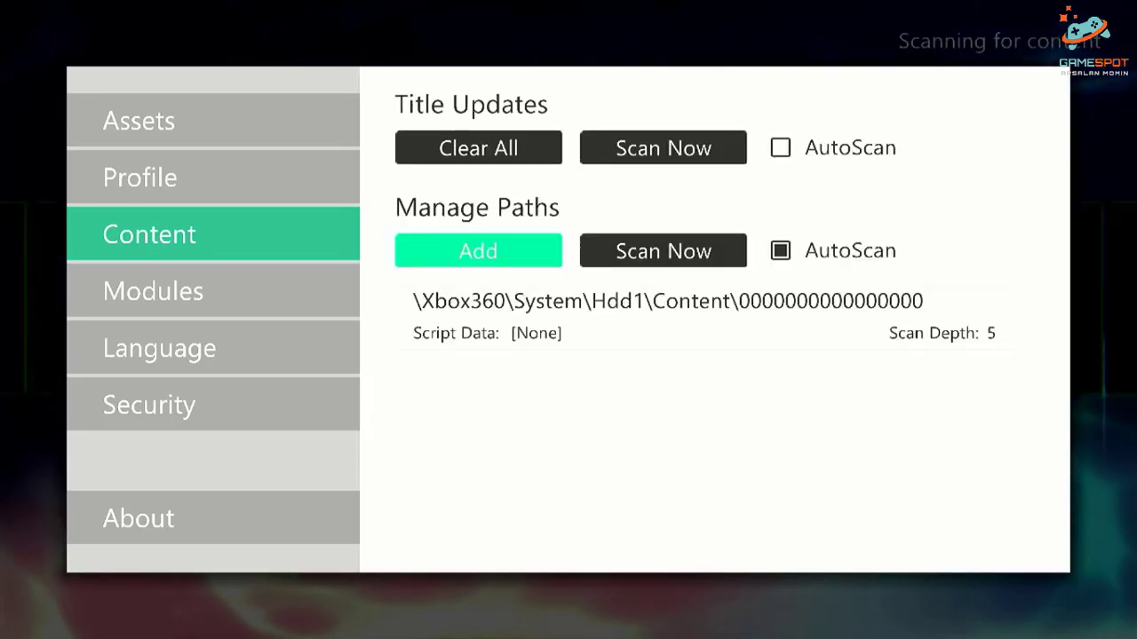
Close Settings and browse the 14 scanned game covers in the library
key("Escape")
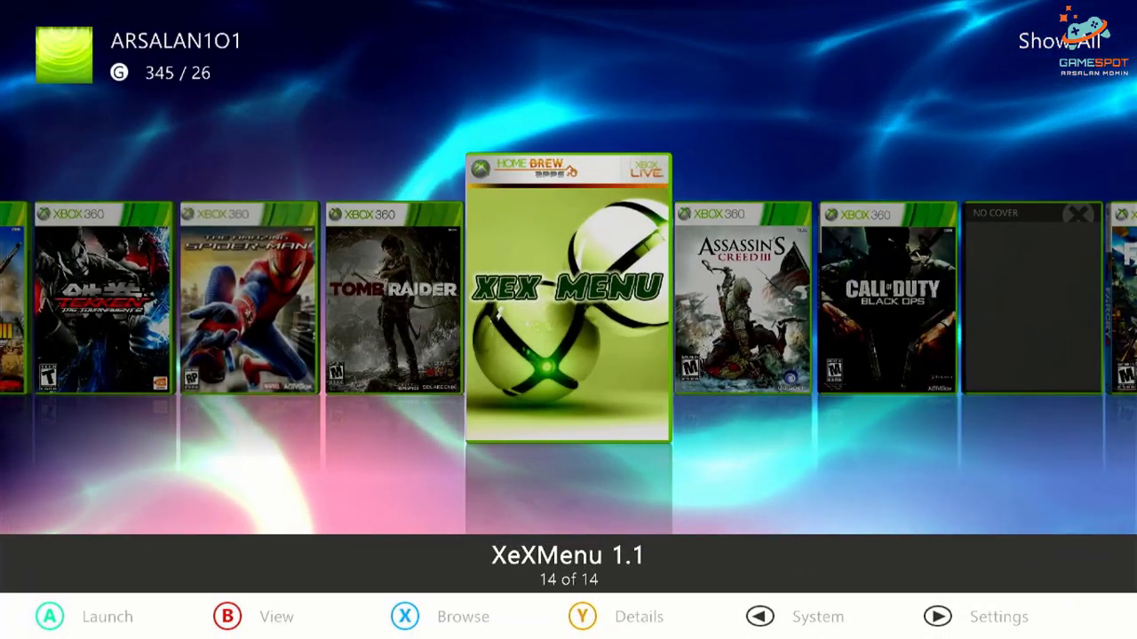
key("Left")
key("Left")
key("Left")
key("Left")
key("Left")
key("Left")
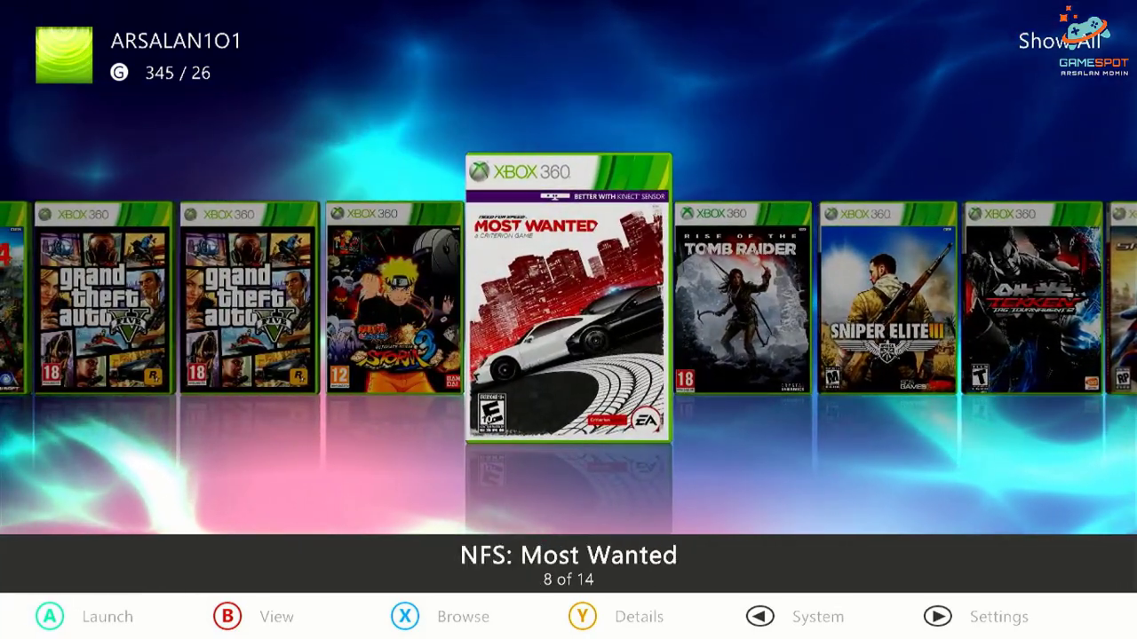
Restart Aurora from the Guide's Aurora Home and browse over to the XeXMenu cover
key("Home")
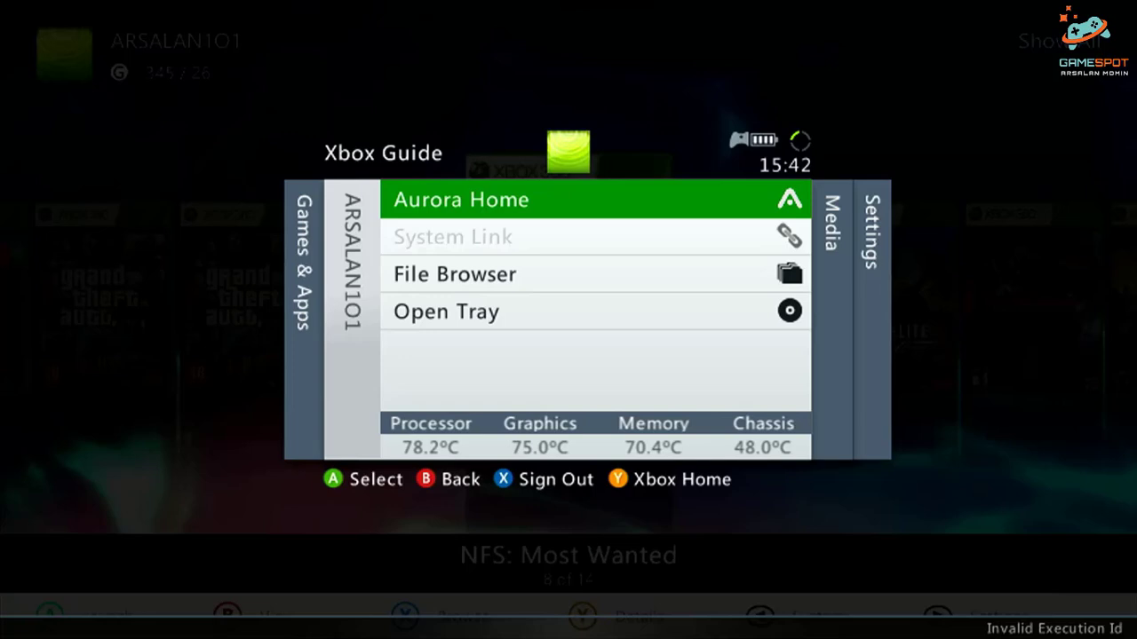
key("Return")
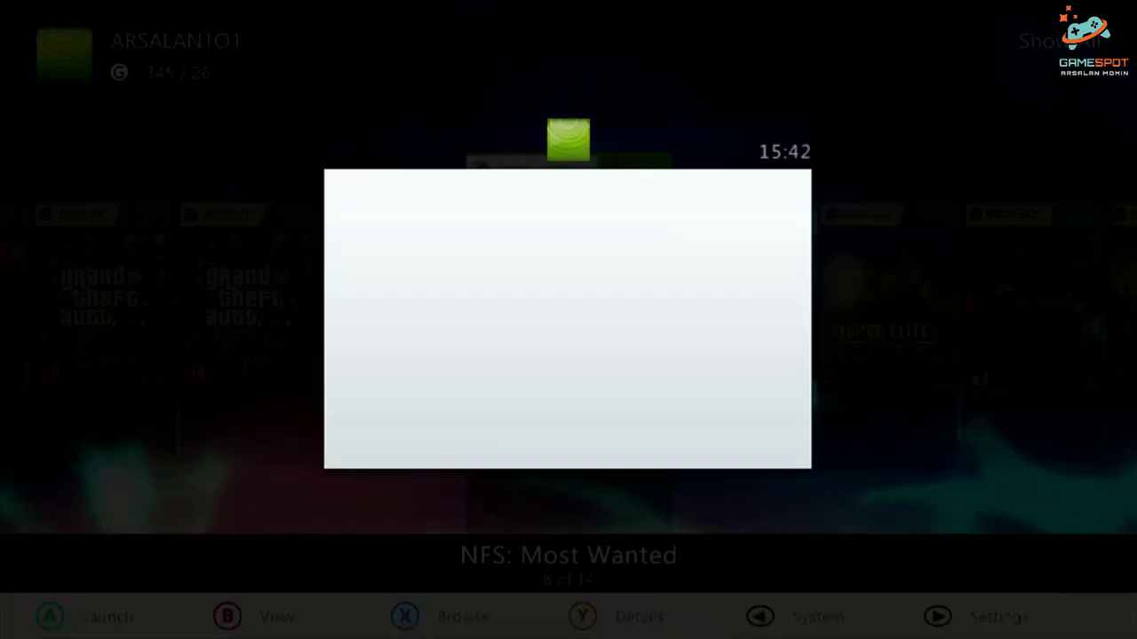
key("Up")
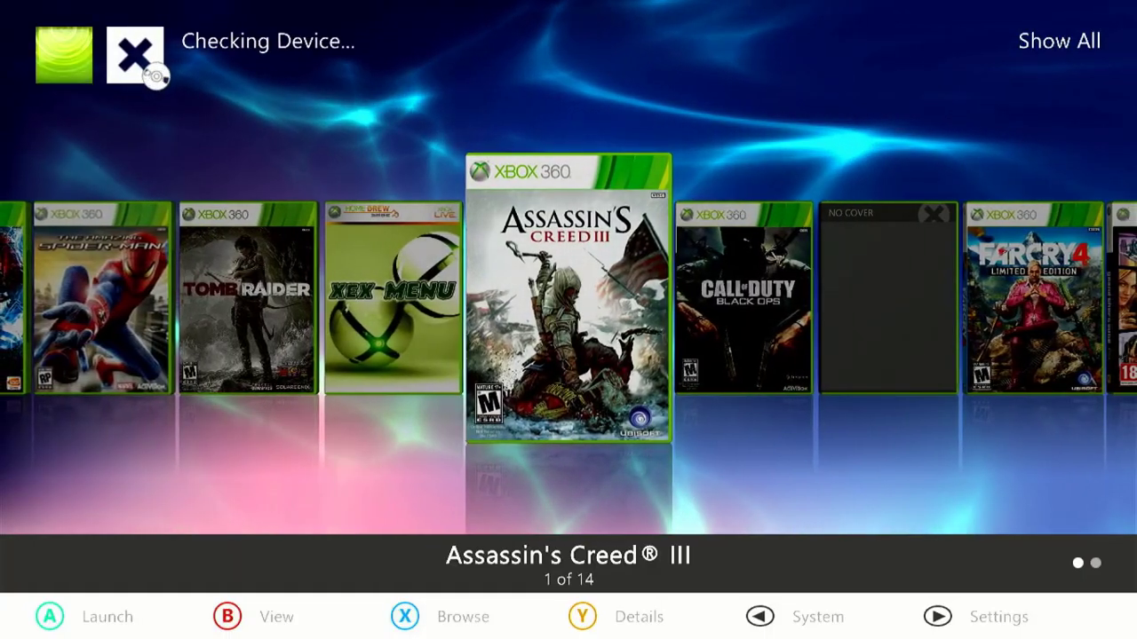
key("Left")
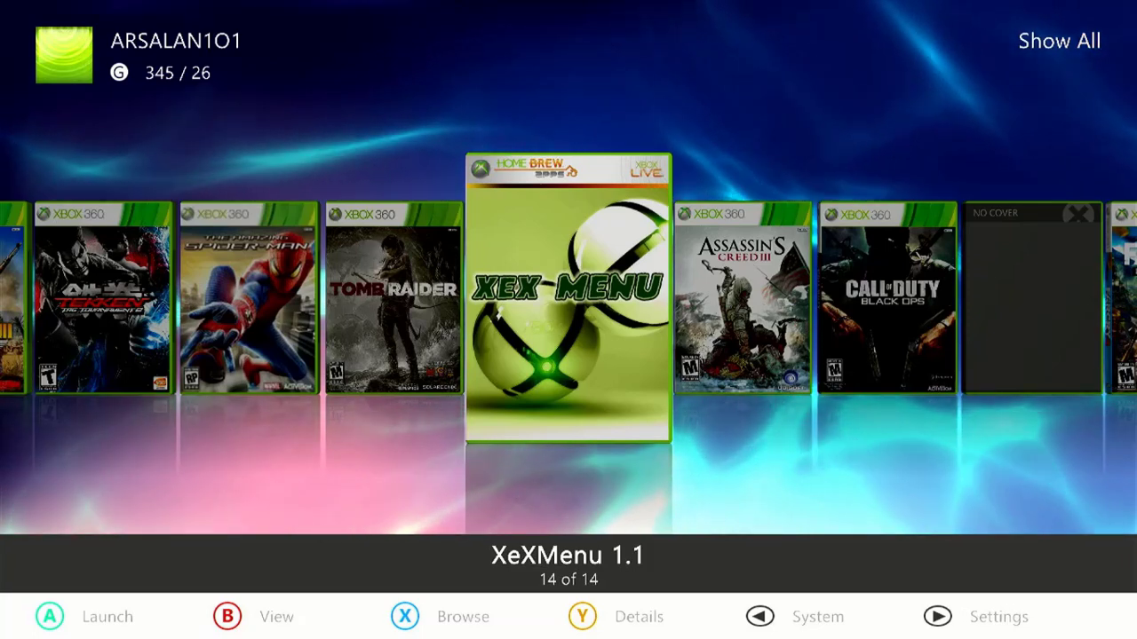
Exit Aurora to the stock dashboard via the Guide's Settings > System Settings
key("Return")
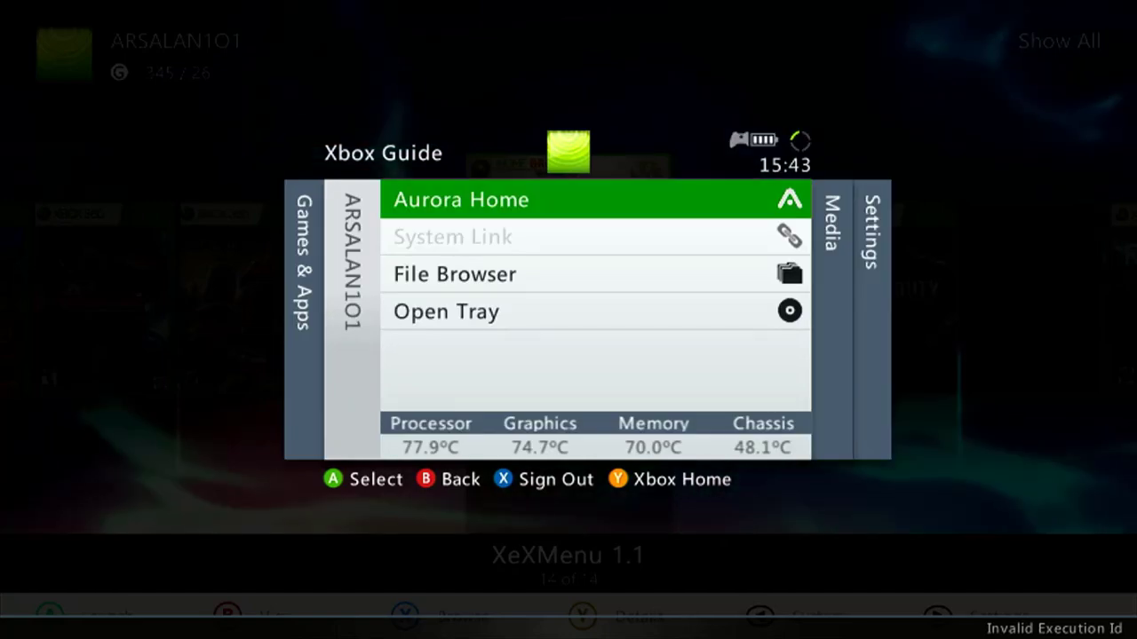
key("Right")
key("Right")
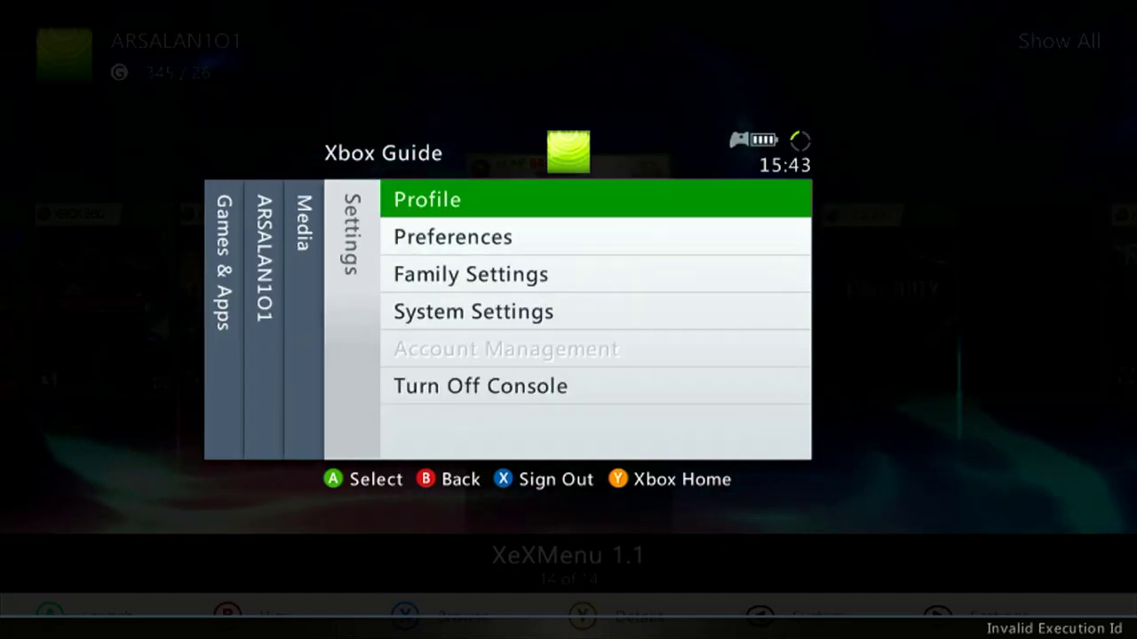
key("Down")
key("Down")
key("Down")
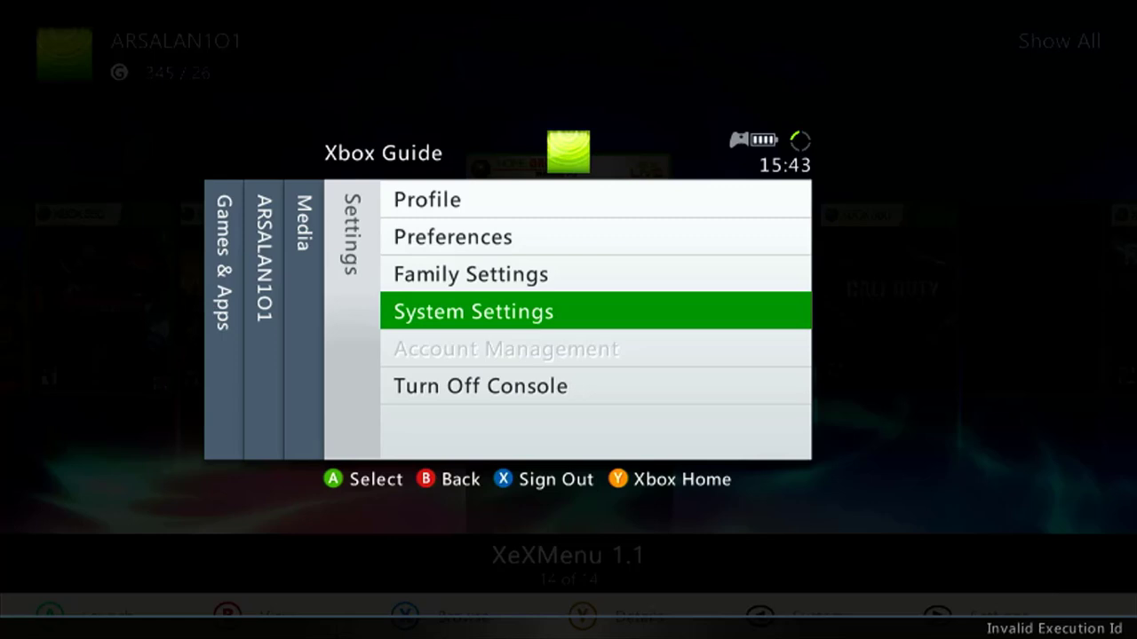
key("Return")
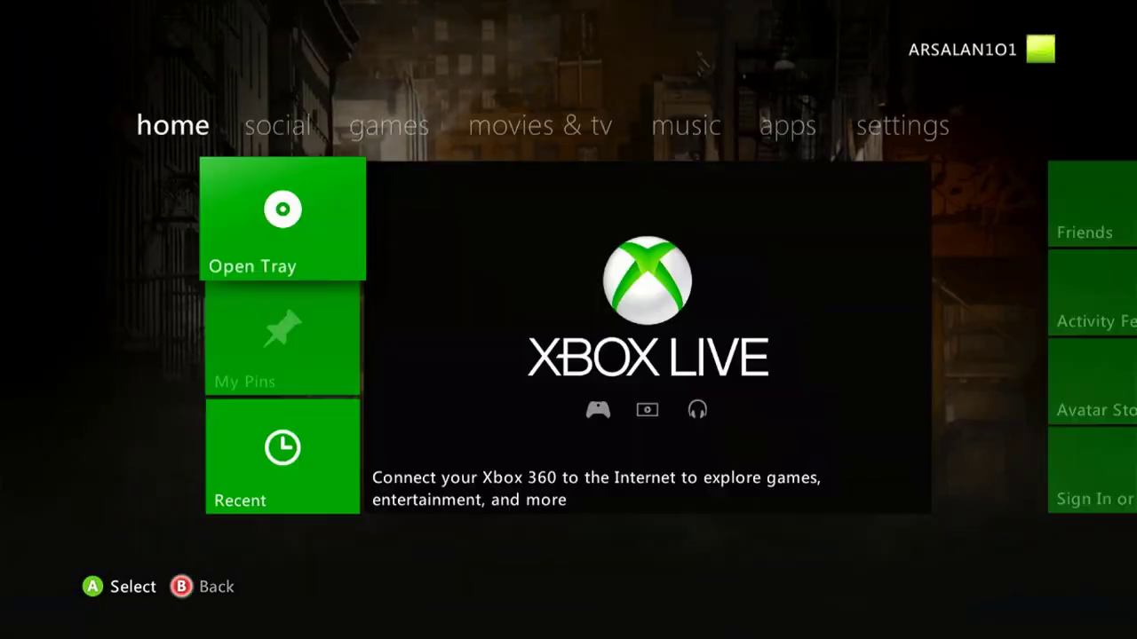
Browse the stock dashboard's tabs, then bring up the Xbox Guide
key("Right")
key("Right")
key("Right")
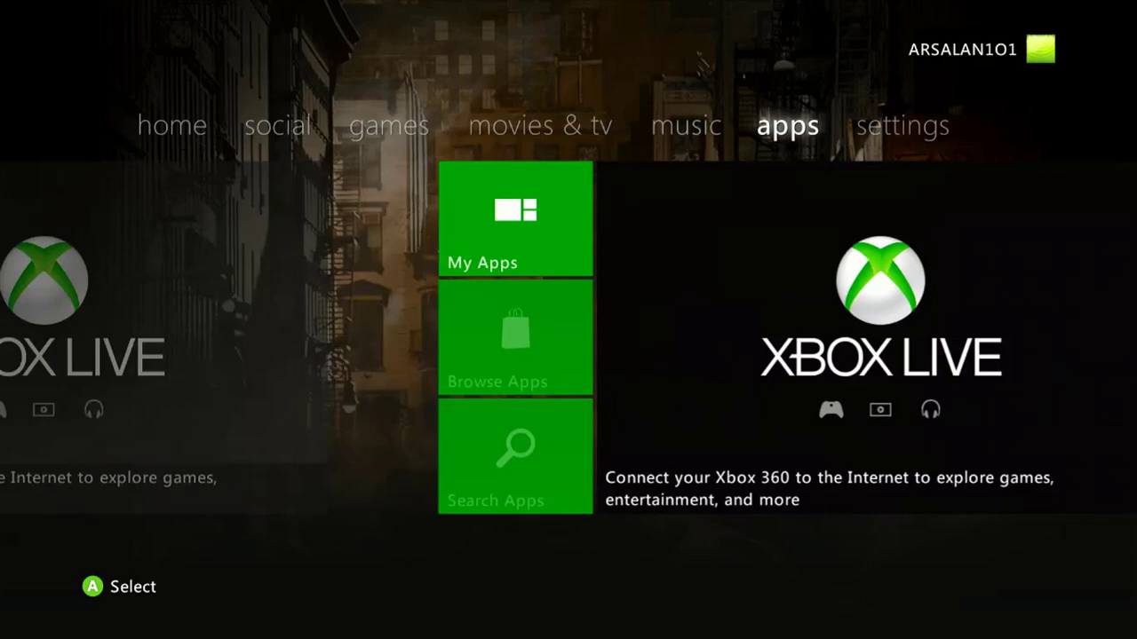
key("Left")
key("Left")
key("Left")
key("Left")
key("Left")
key("Right")
key("Right")
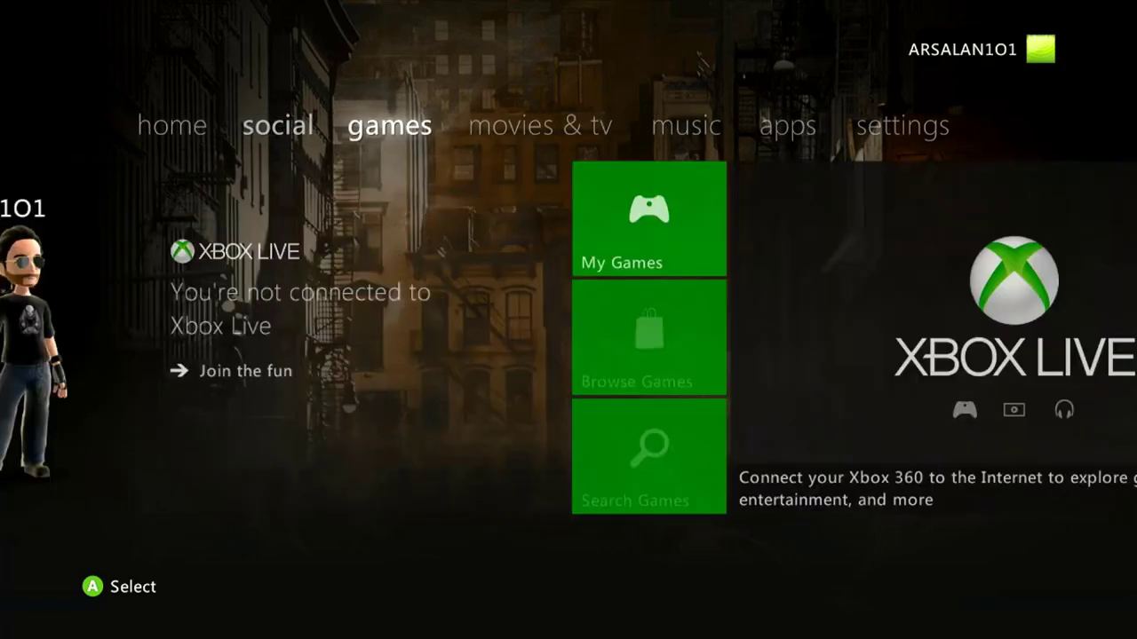
key("Right")
key("Left")
key("Left")
key("Left")
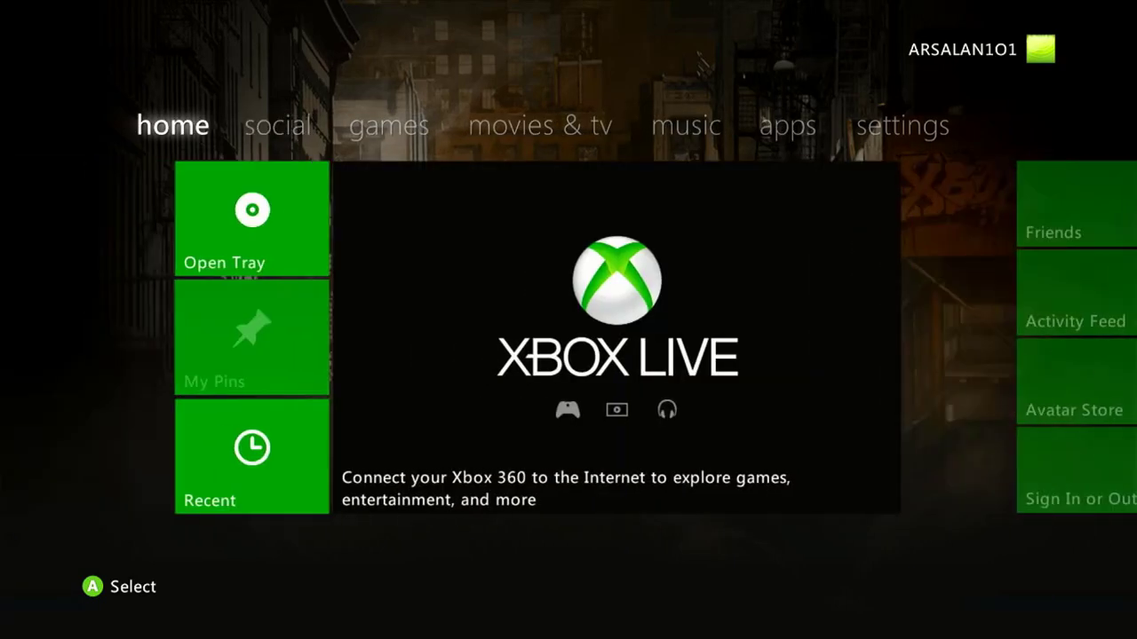
key("Right")
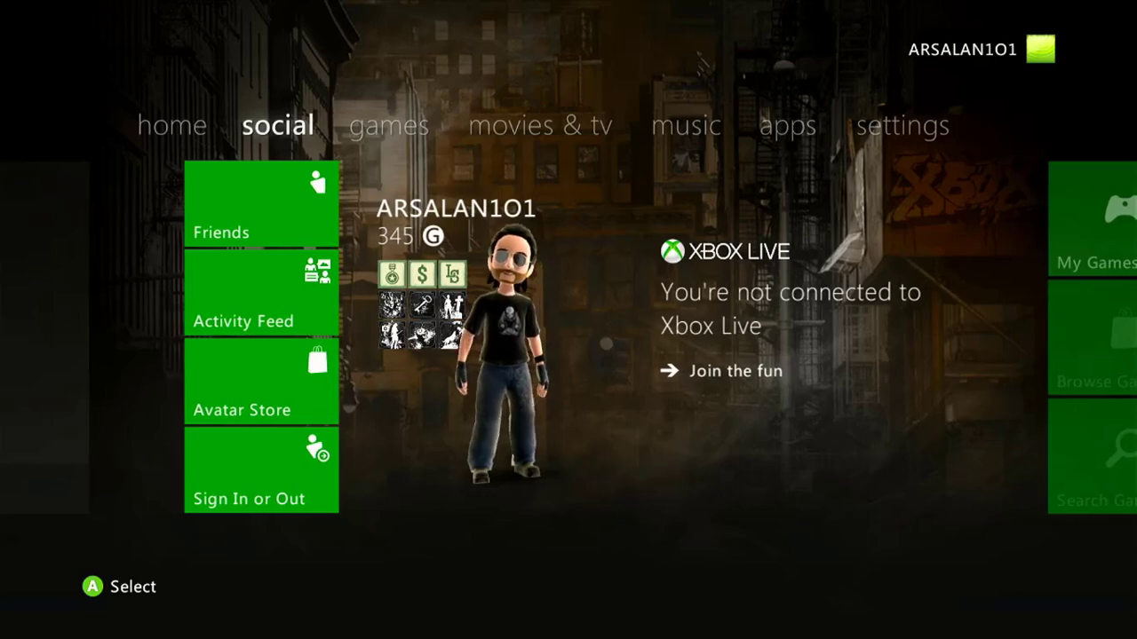
key("super")
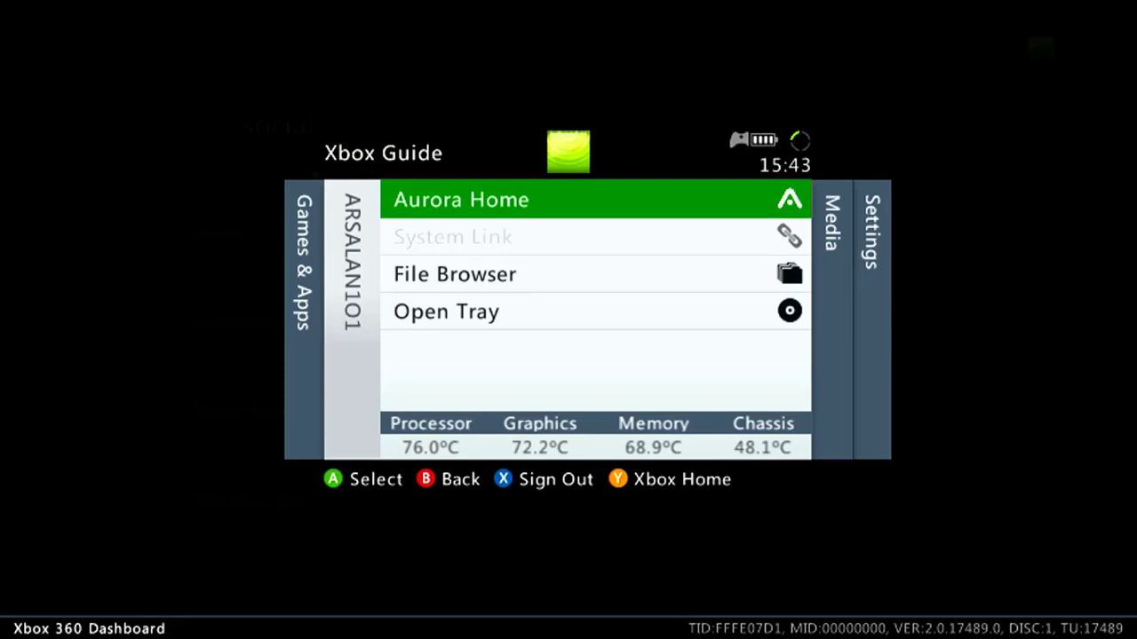
Confirm returning to Aurora Home, then move the cover selection over to XeXMenu 1.1
key("Return")
key("Up")
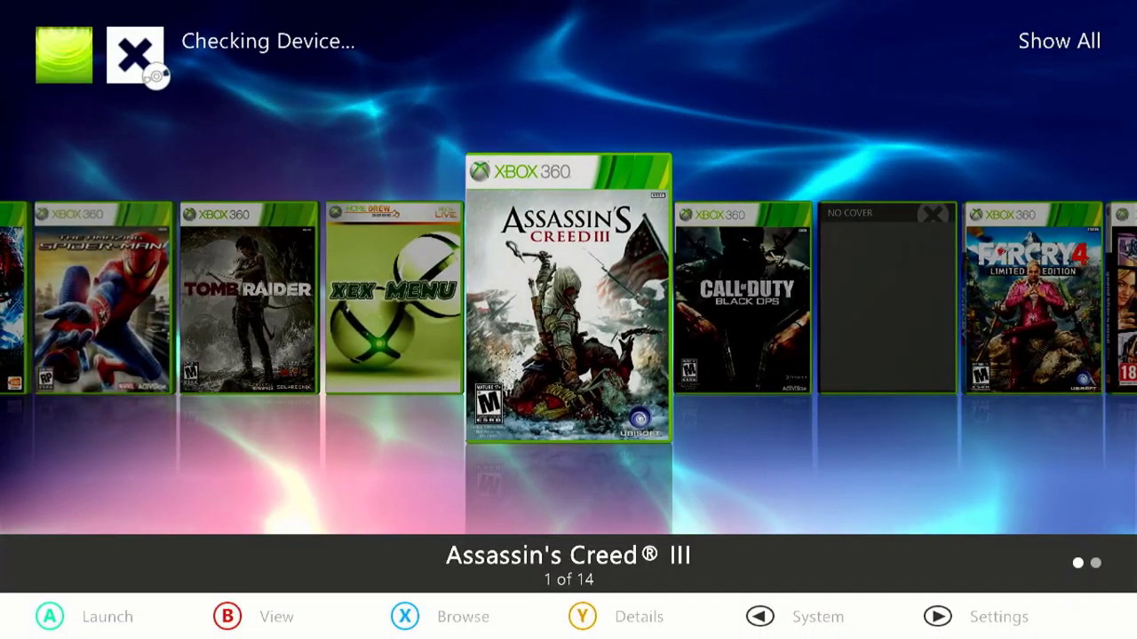
key("Left")
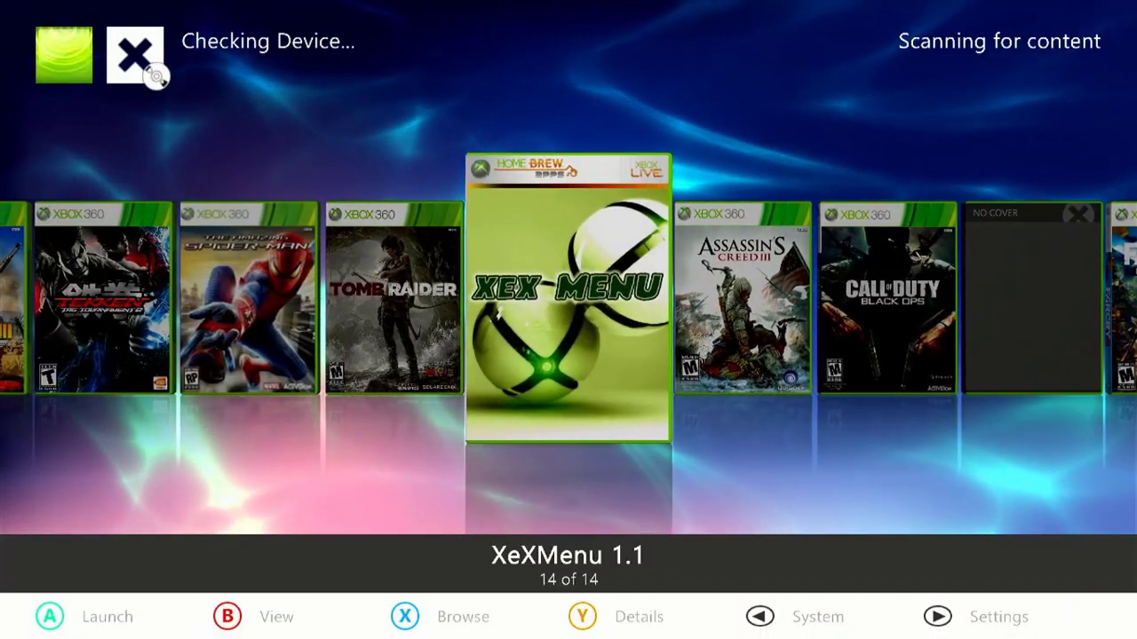